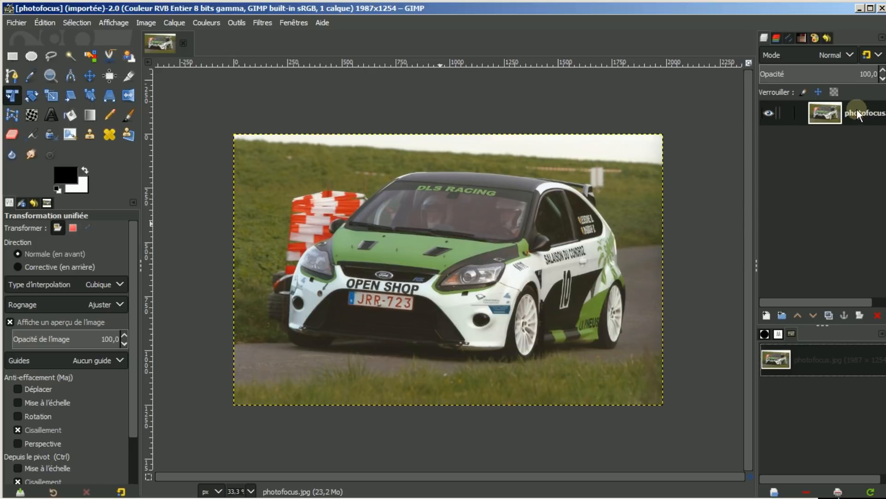
# Add an alpha channel to the photofocus.jpg layer.
pyautogui.rightClick(857, 109)
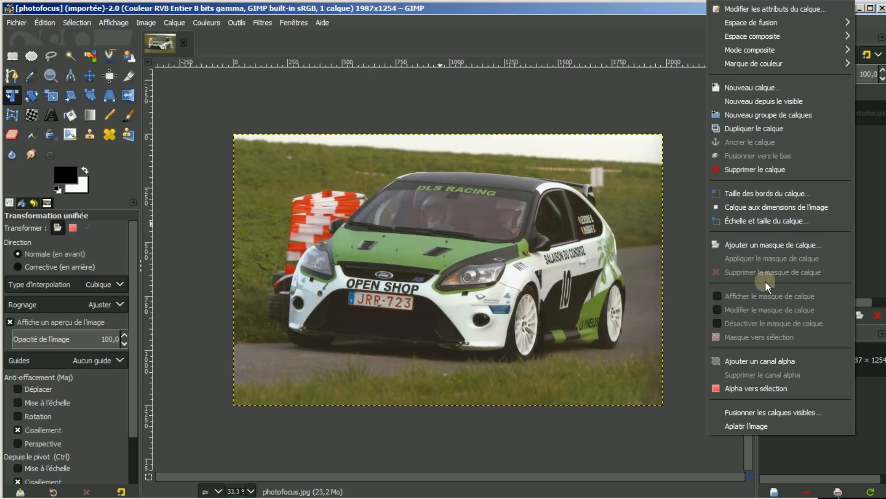
pyautogui.click(746, 362)
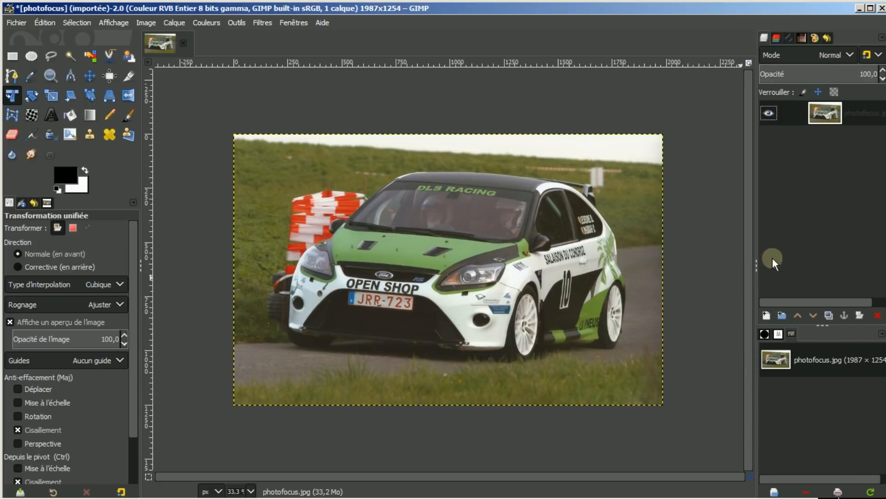
# Duplicate the photo layer, hide the original and make the copy the active layer.
pyautogui.click(826, 316)
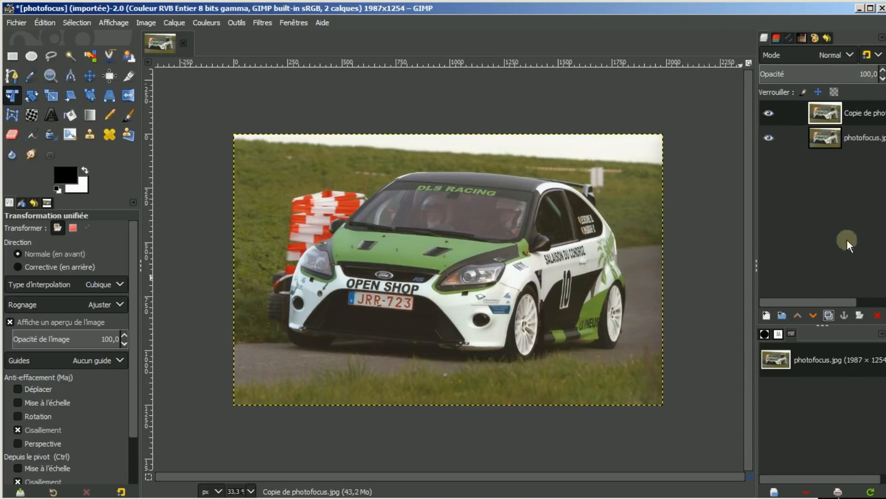
pyautogui.click(769, 137)
pyautogui.click(861, 104)
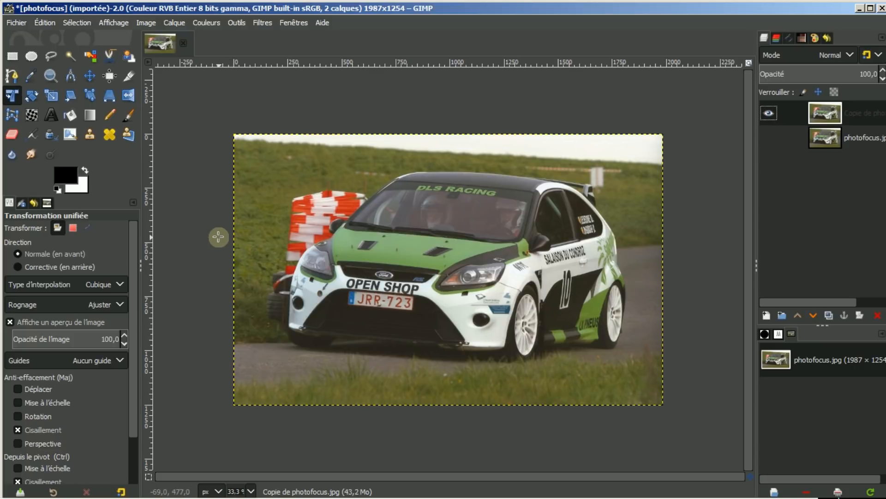
# Make a rectangular selection of about 240 × 1368 px at -108, -66, covering a vertical strip along the photo's left edge.
pyautogui.click(12, 56)
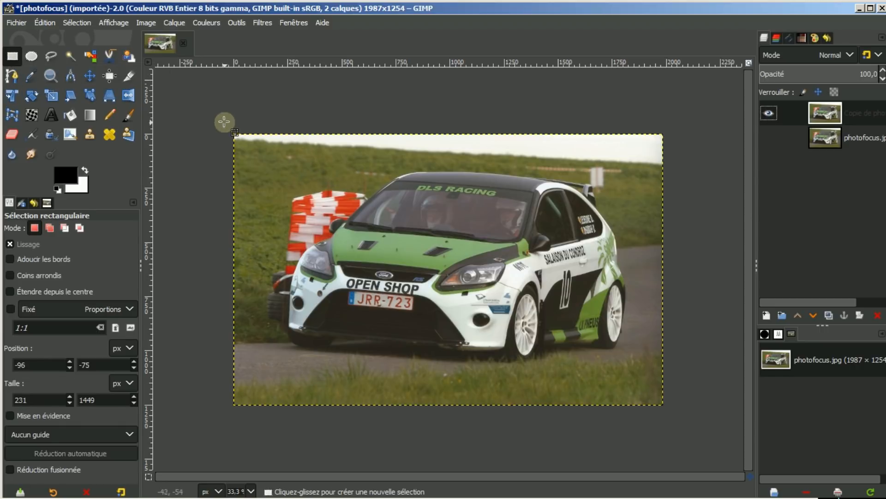
pyautogui.moveTo(210, 119); pyautogui.dragTo(258, 413)
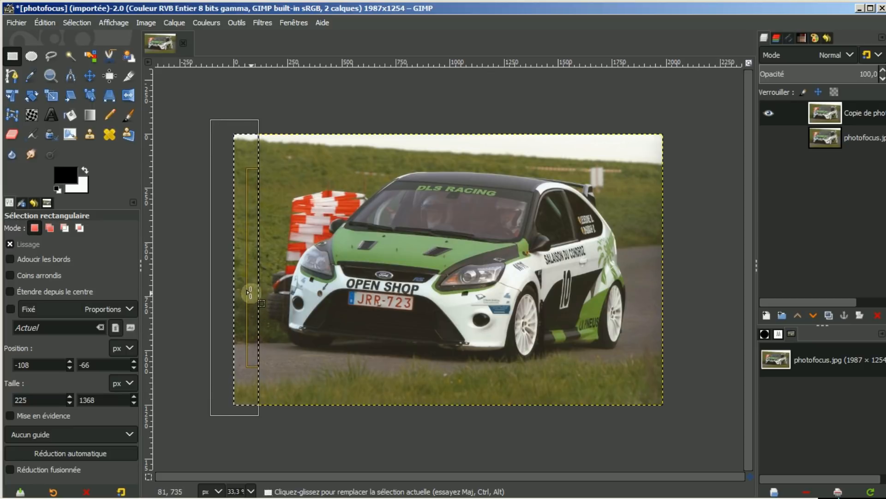
pyautogui.moveTo(250, 292); pyautogui.dragTo(254, 292)
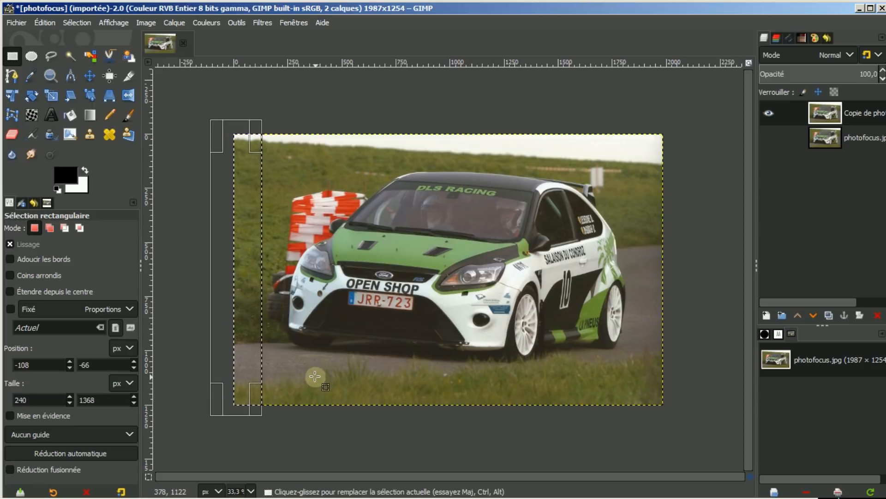
pyautogui.click(248, 268)
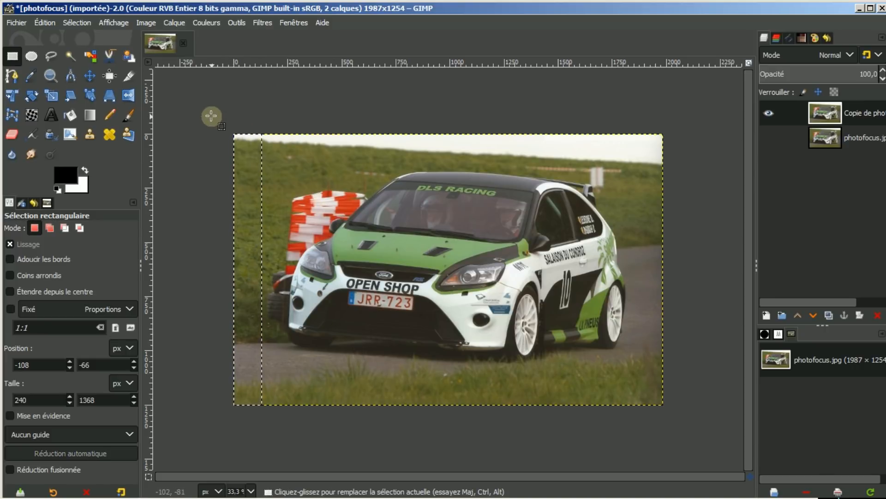
# Stretch the selected strip about 156 px outward to the left with the unified transform and turn the floating selection into a new layer.
pyautogui.click(13, 96)
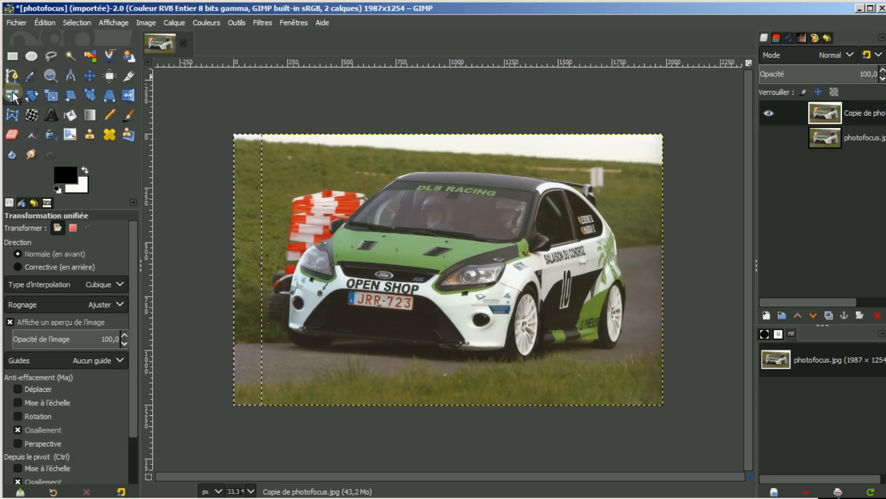
pyautogui.click(249, 256)
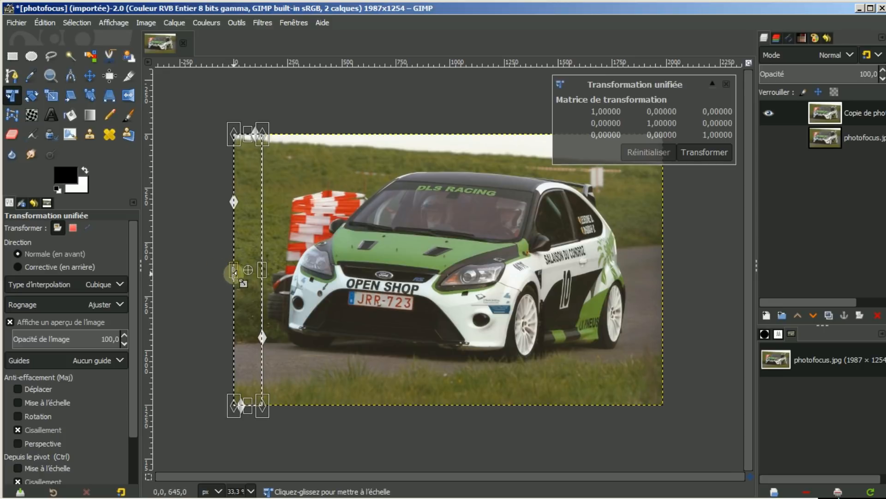
pyautogui.moveTo(233, 270); pyautogui.dragTo(197, 265)
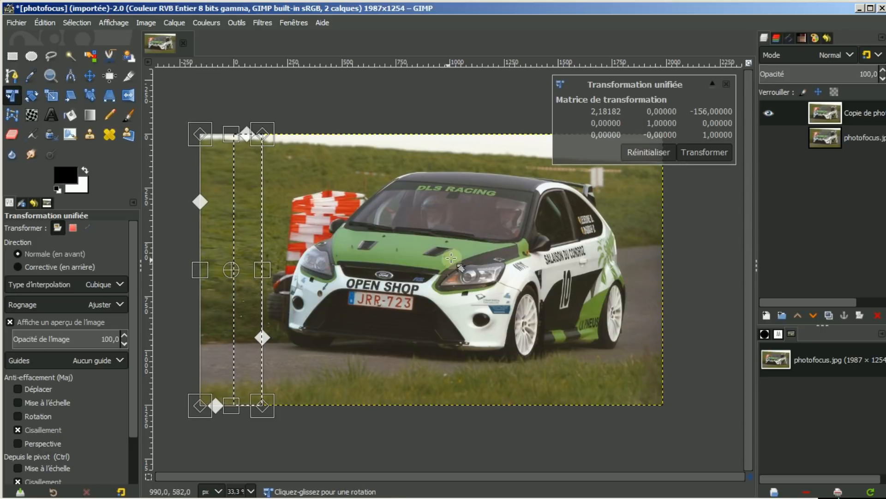
pyautogui.click(705, 151)
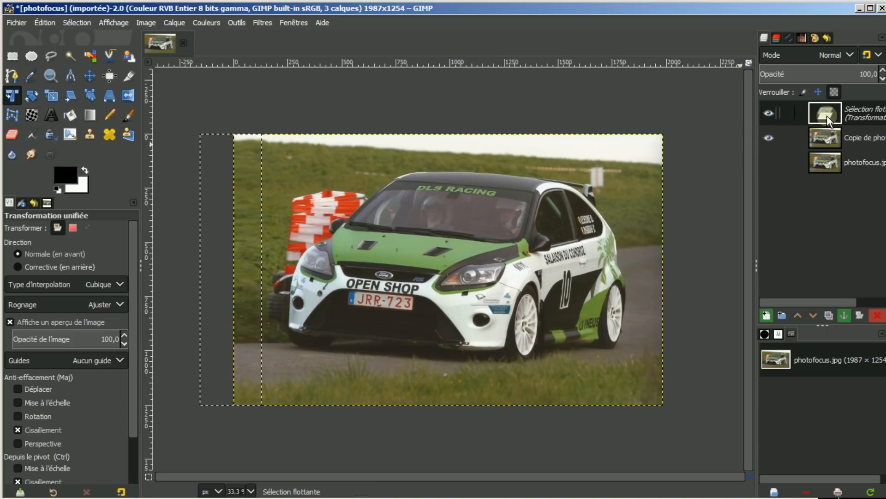
pyautogui.click(765, 314)
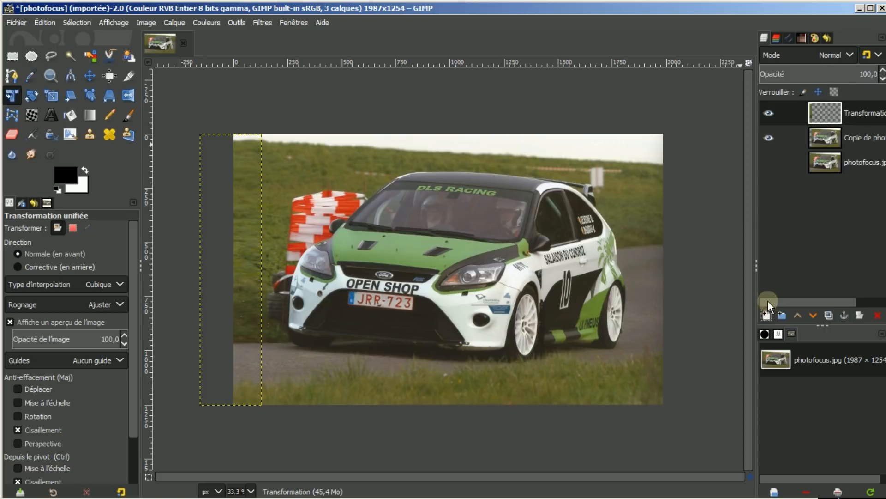
# Create a white-filled 1987 × 1254 px layer in Écran mode directly above the original photo layer to check the strip's seam.
pyautogui.click(823, 160)
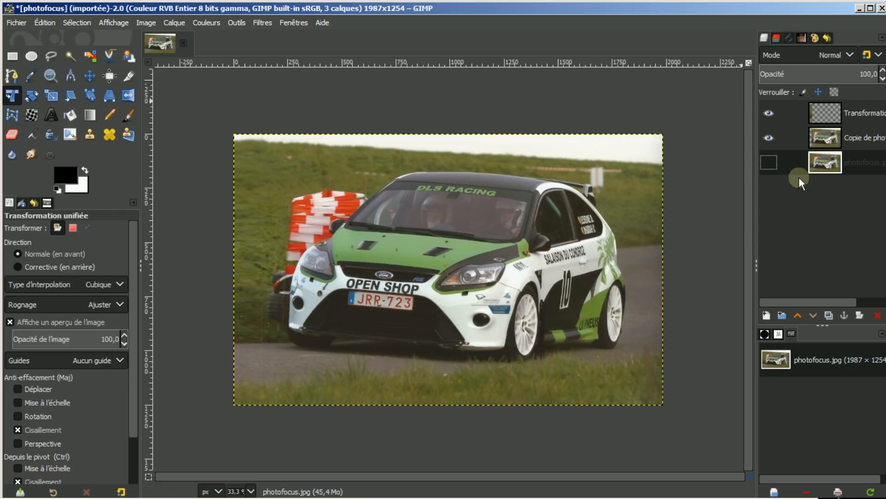
pyautogui.click(765, 316)
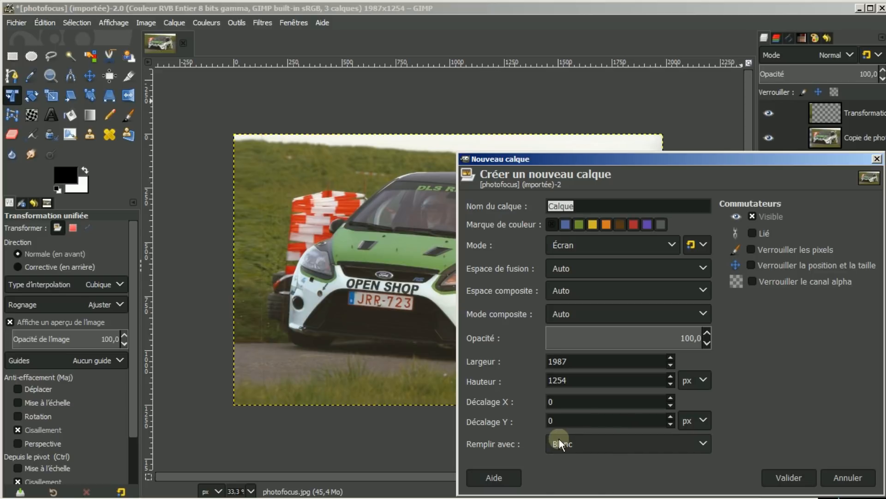
pyautogui.click(771, 474)
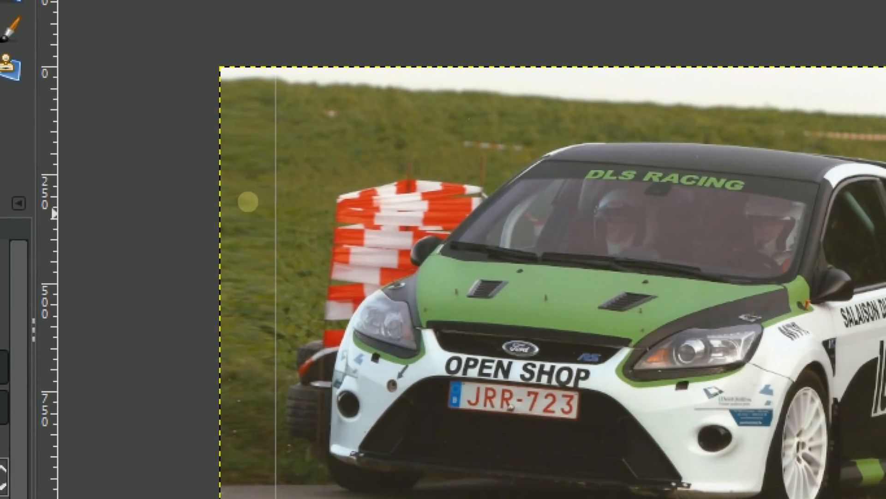
pyautogui.moveTo(261, 198)
pyautogui.mouseDown()
pyautogui.moveTo(259, 222)
pyautogui.moveTo(289, 245)
pyautogui.moveTo(298, 220)
pyautogui.moveTo(259, 197)
pyautogui.mouseUp()
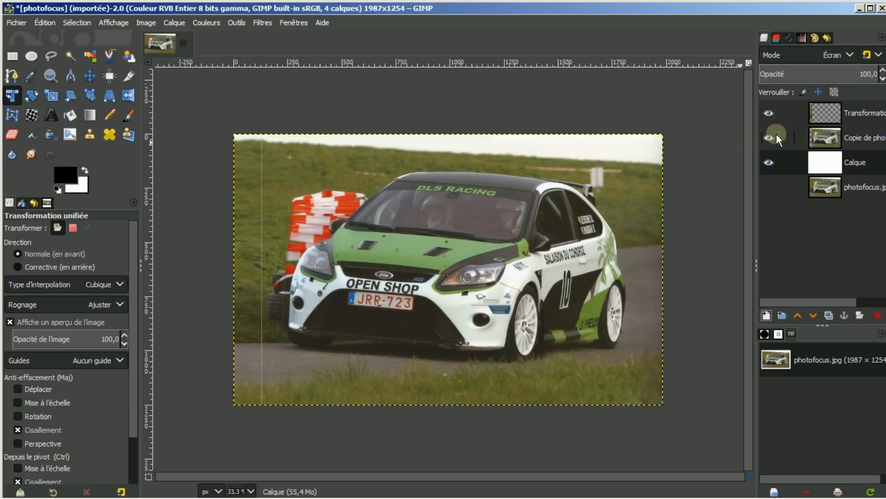
# Move the stretched strip layer slightly right to close the thin gap between it and the photo copy.
pyautogui.click(823, 112)
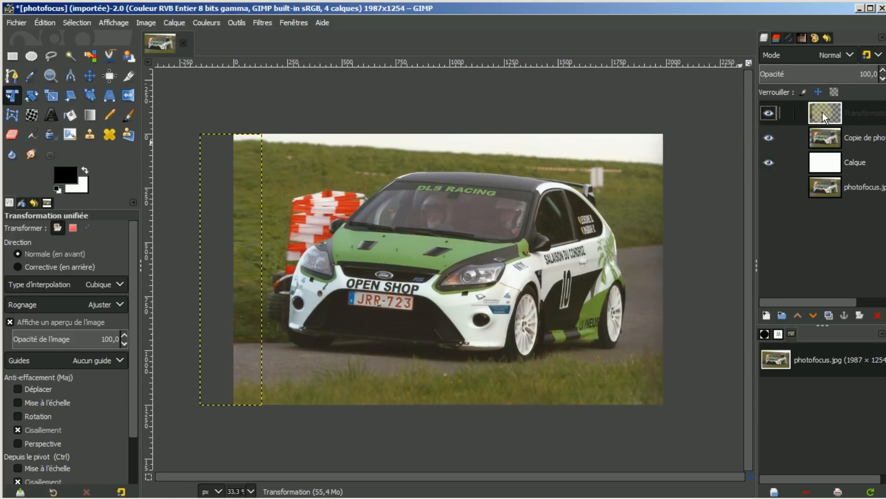
pyautogui.click(89, 75)
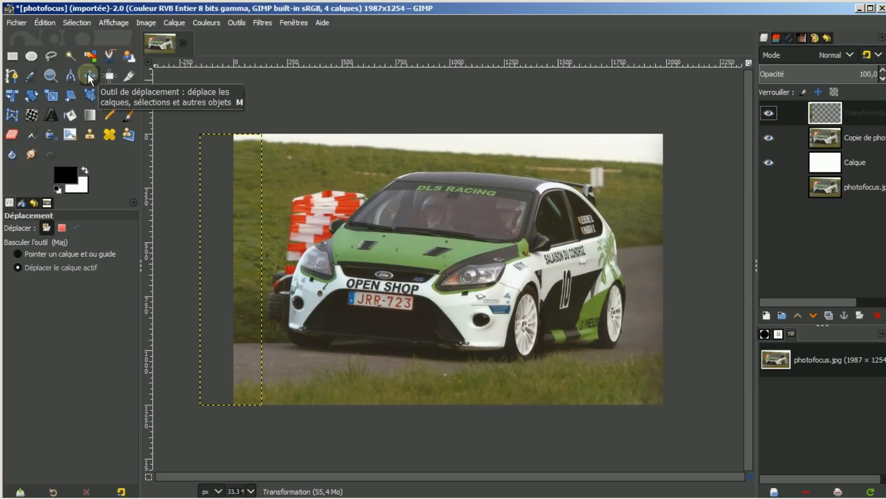
pyautogui.click(244, 224)
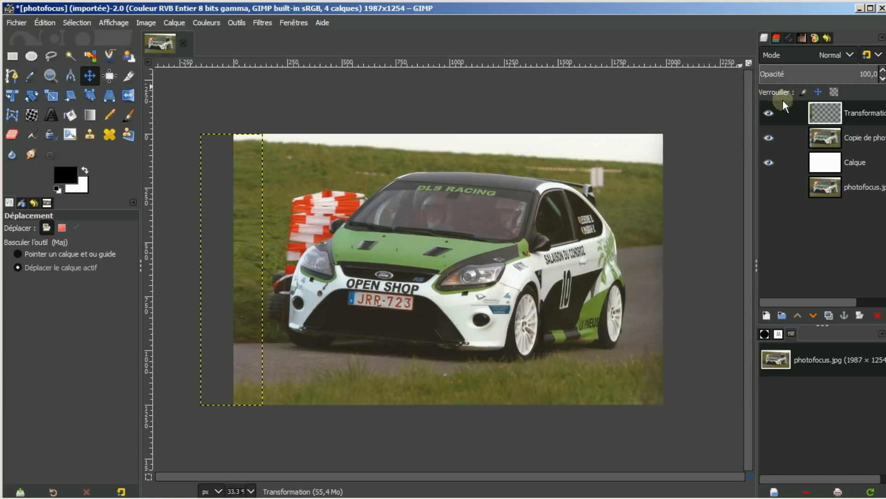
# Fit the canvas to the layers and merge the stretched strip layer down into the photo copy.
pyautogui.click(828, 188)
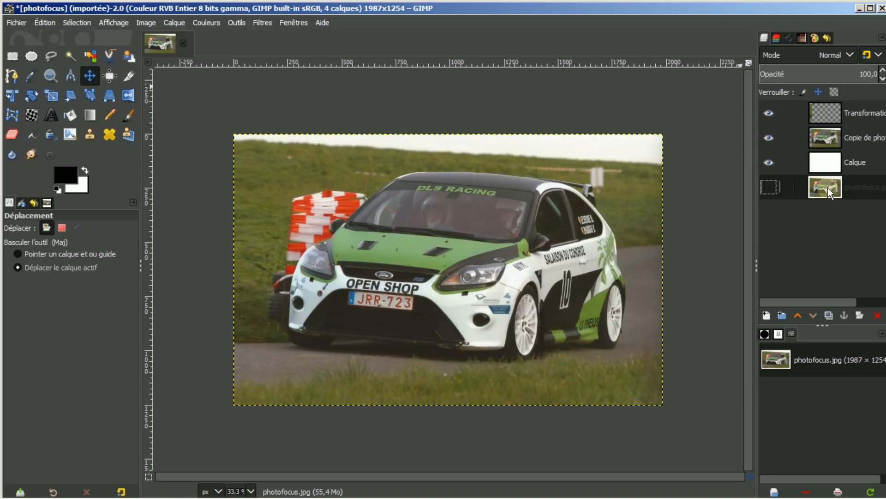
pyautogui.click(833, 117)
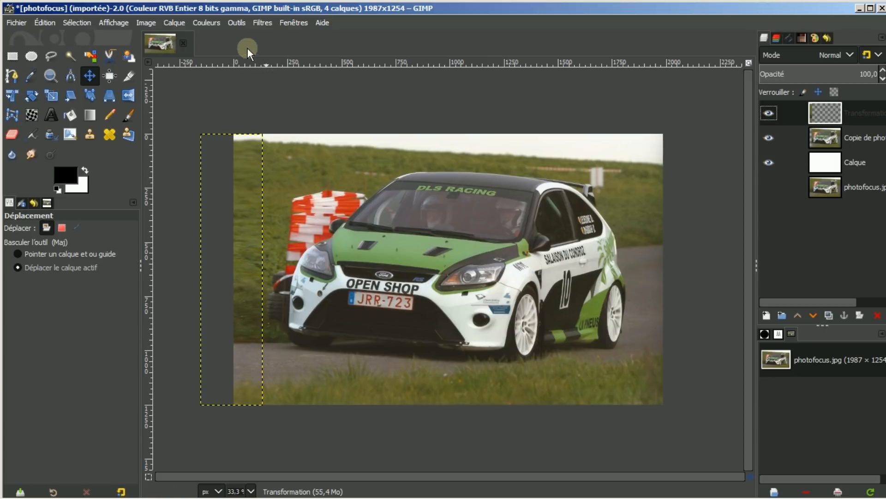
pyautogui.click(146, 23)
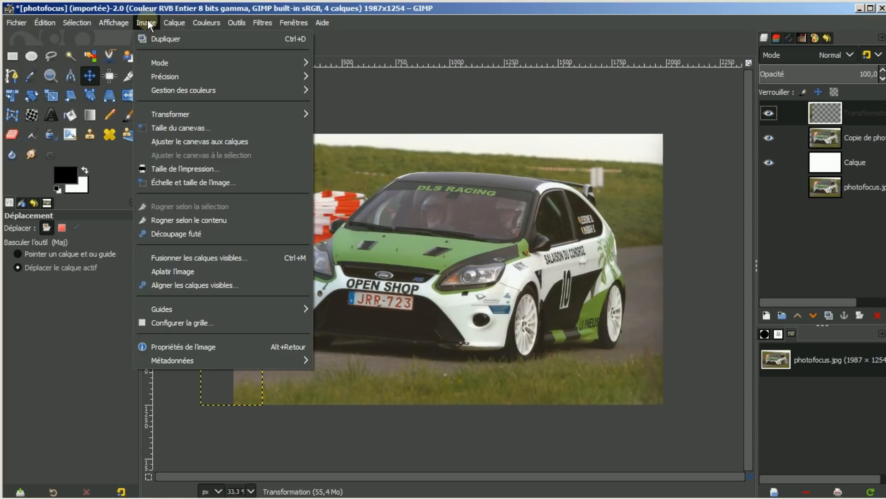
pyautogui.click(166, 140)
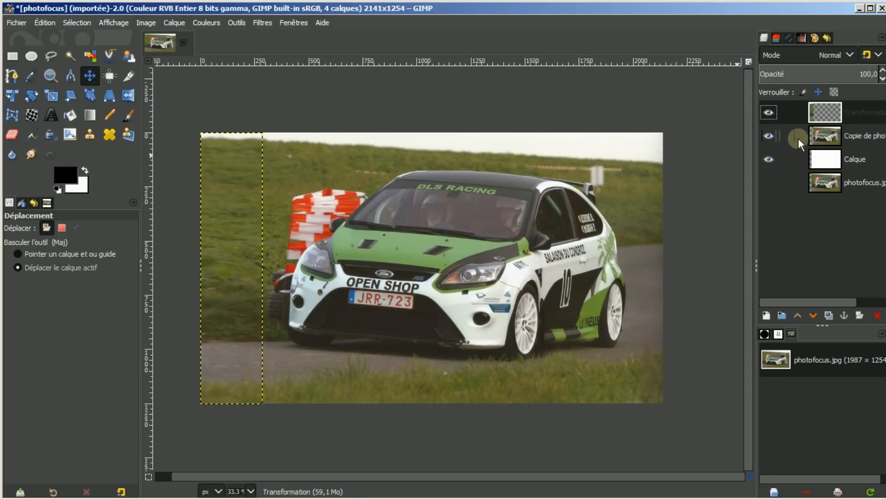
pyautogui.rightClick(827, 113)
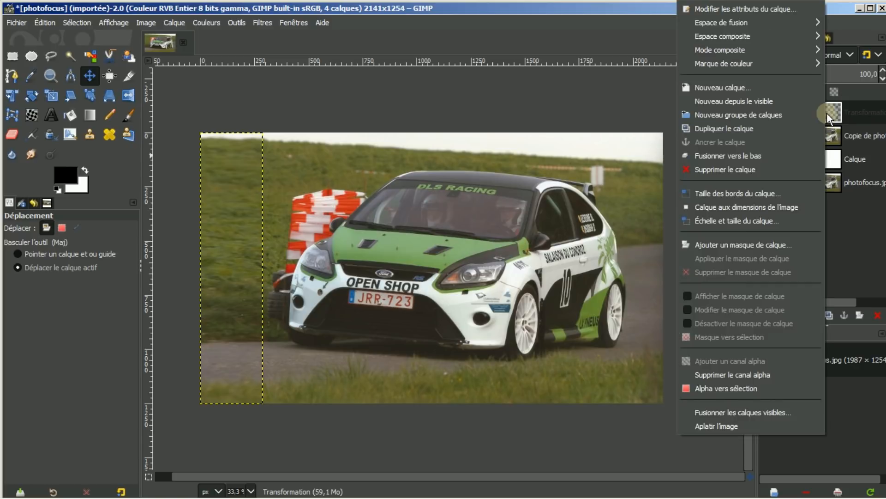
pyautogui.click(756, 156)
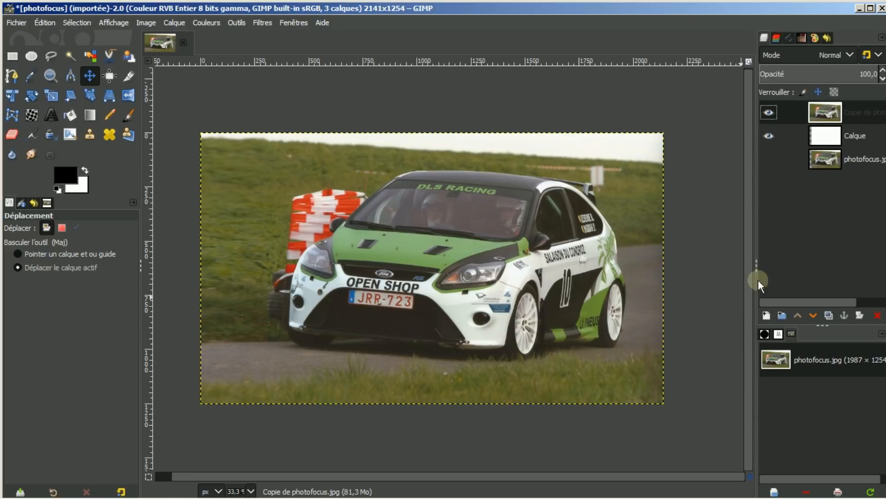
# Delete the white layer between the photo copy and the original.
pyautogui.click(825, 137)
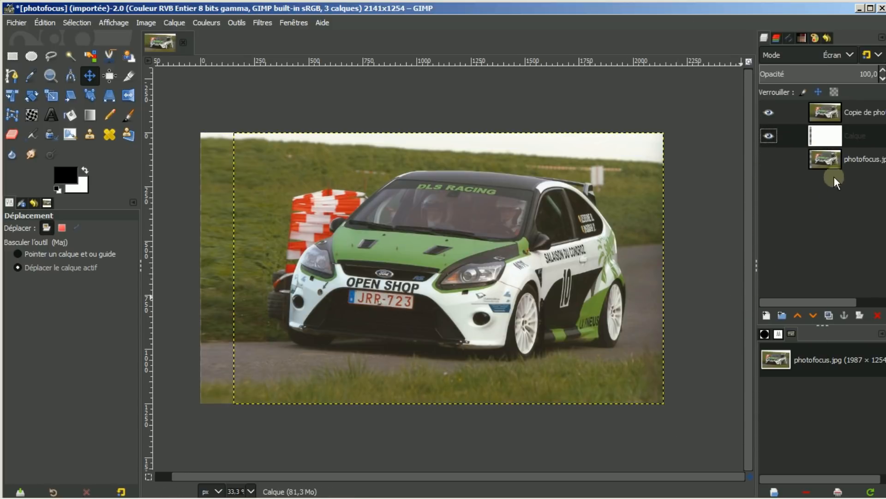
pyautogui.click(877, 315)
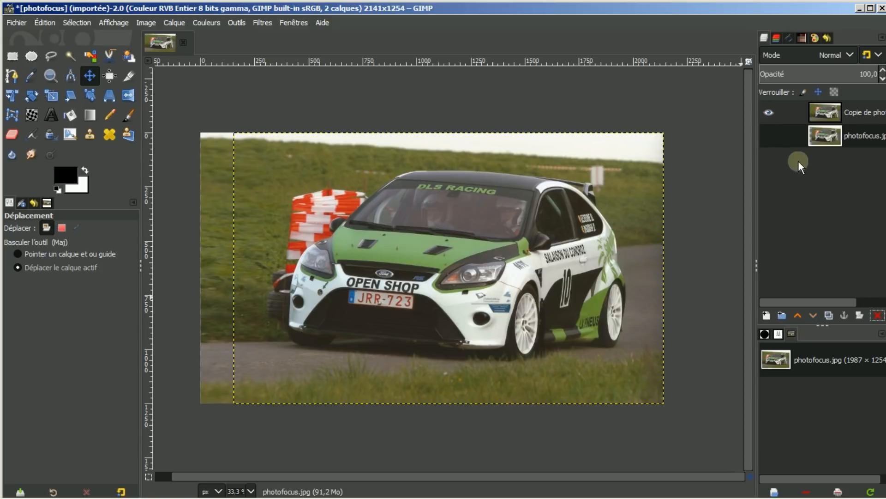
# Show the original photo layer, compare it with the extended copy by toggling the copy's visibility, and make the copy active.
pyautogui.click(769, 136)
pyautogui.click(769, 114)
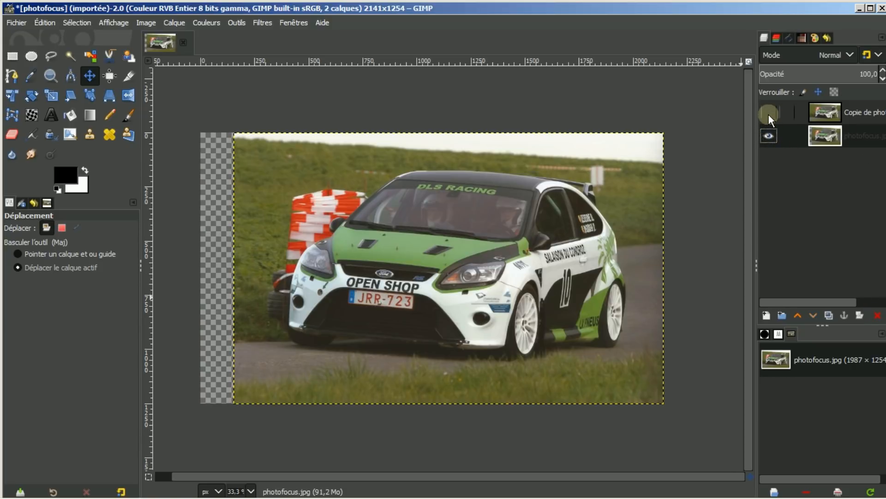
pyautogui.click(769, 114)
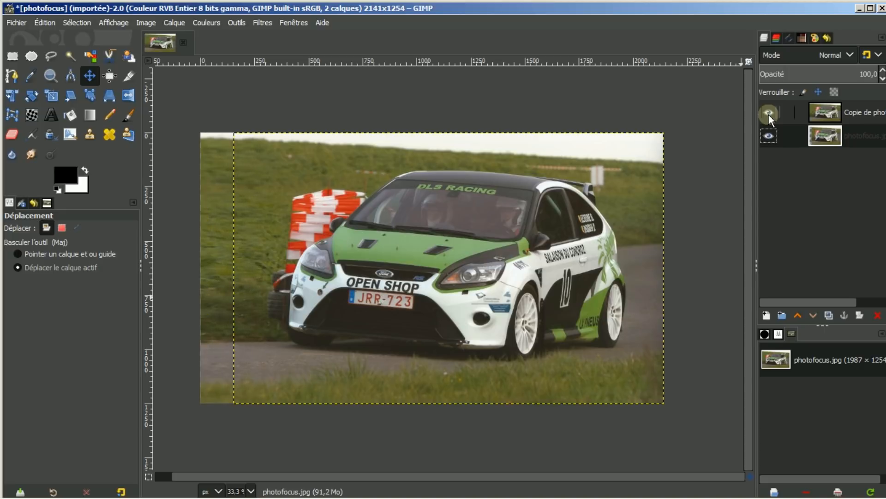
pyautogui.click(823, 113)
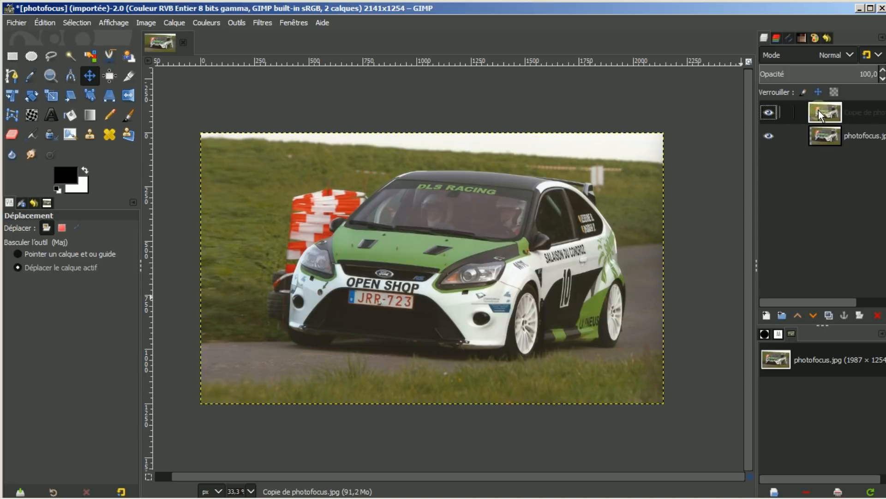
# Sharpen the photo copy with a standard deviation of about 1.5 and a scale of 4, and compare it with the layer below.
pyautogui.click(749, 63)
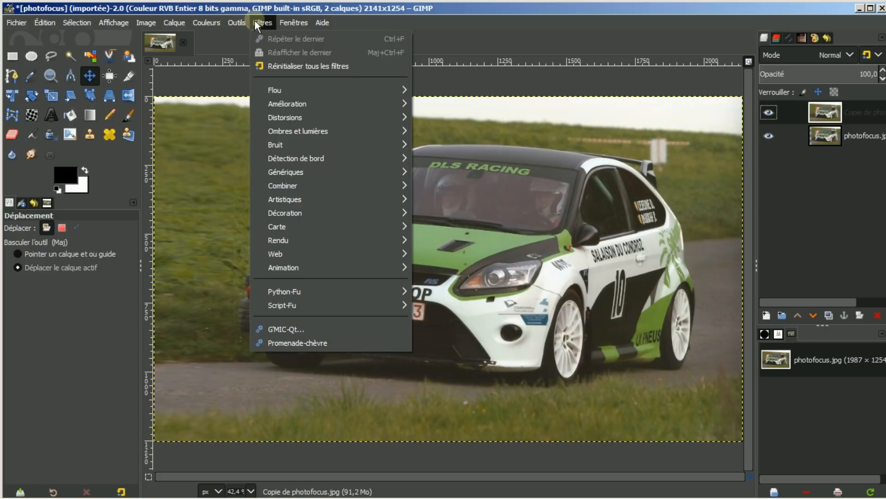
pyautogui.moveTo(288, 121)
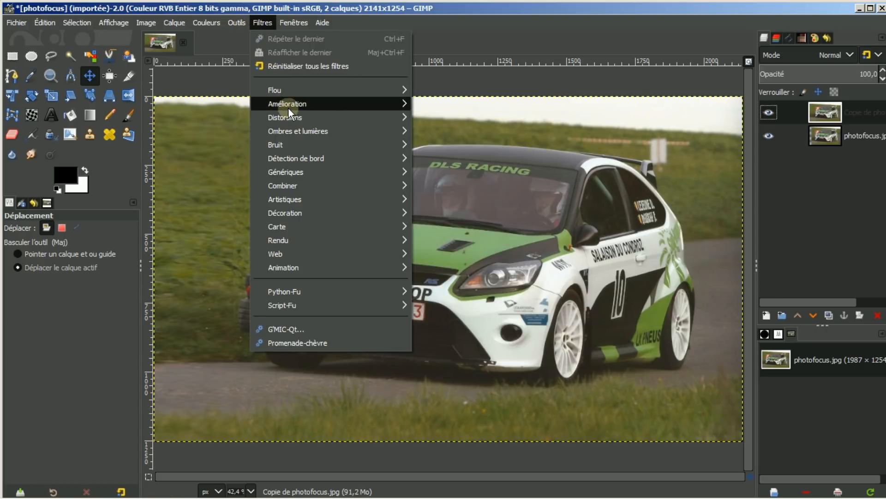
pyautogui.moveTo(292, 104)
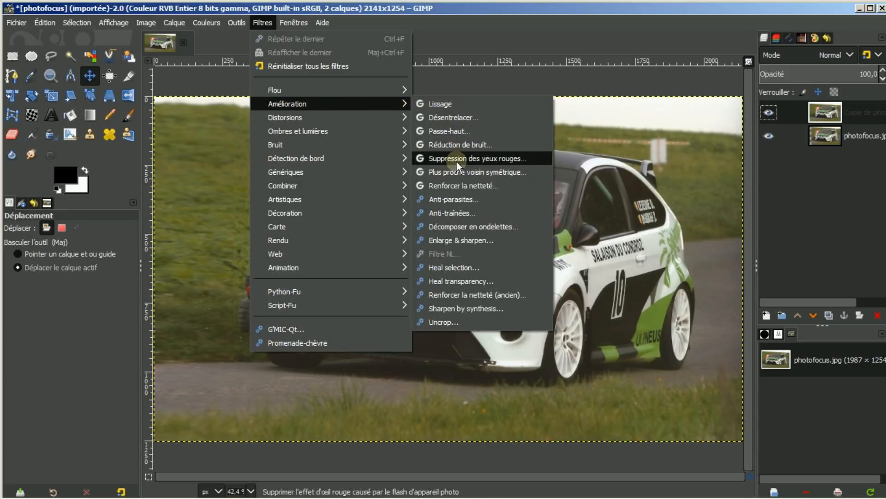
pyautogui.click(450, 185)
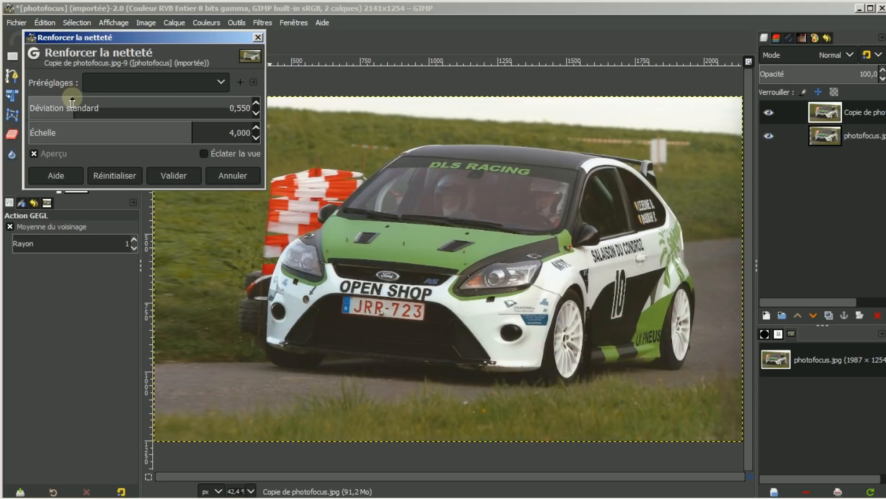
pyautogui.moveTo(73, 103); pyautogui.dragTo(99, 100)
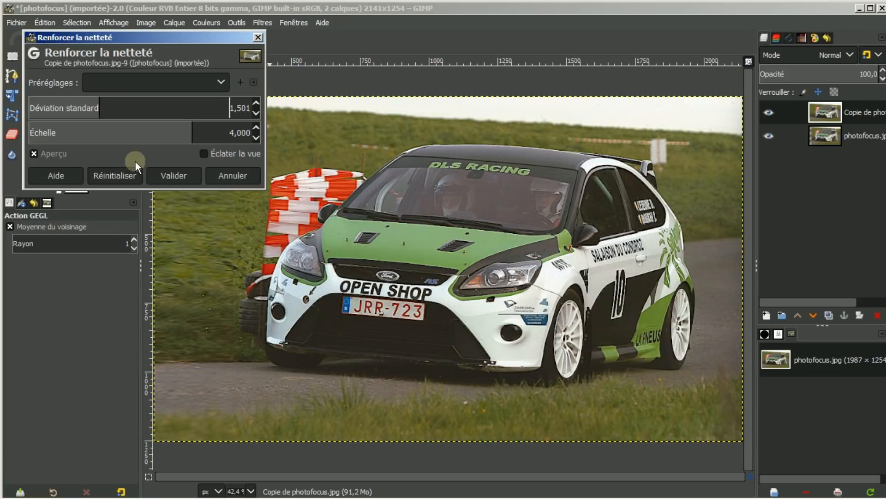
pyautogui.click(173, 177)
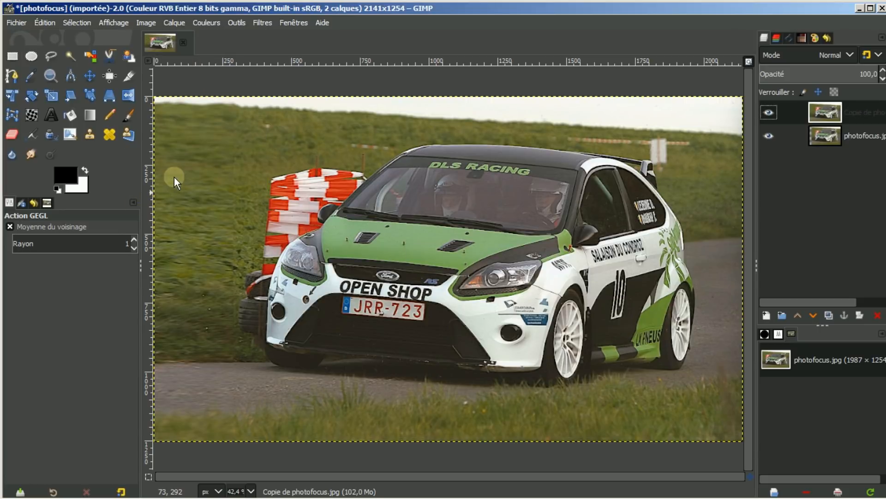
pyautogui.click(771, 110)
pyautogui.click(771, 110)
pyautogui.click(771, 110)
pyautogui.click(772, 110)
# Apply a gentle S-shaped Curves adjustment to the copy's value channel, slightly raising the highlights and lowering the shadows.
pyautogui.click(206, 23)
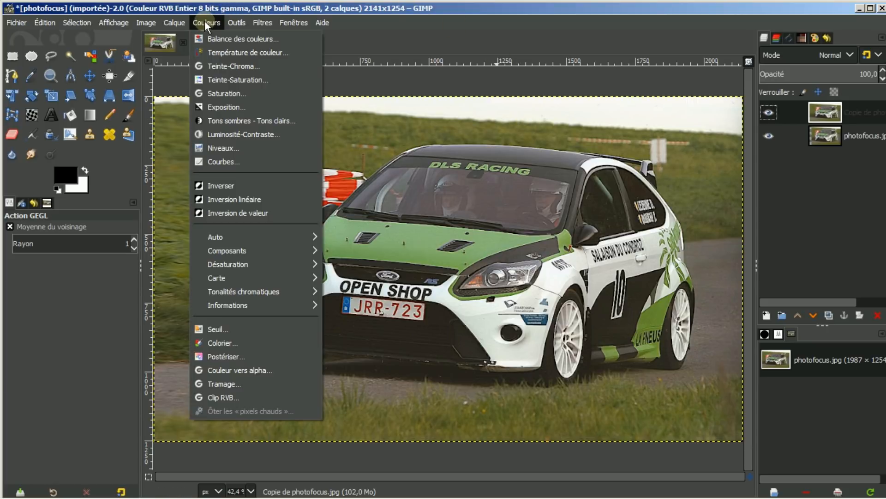
pyautogui.click(206, 162)
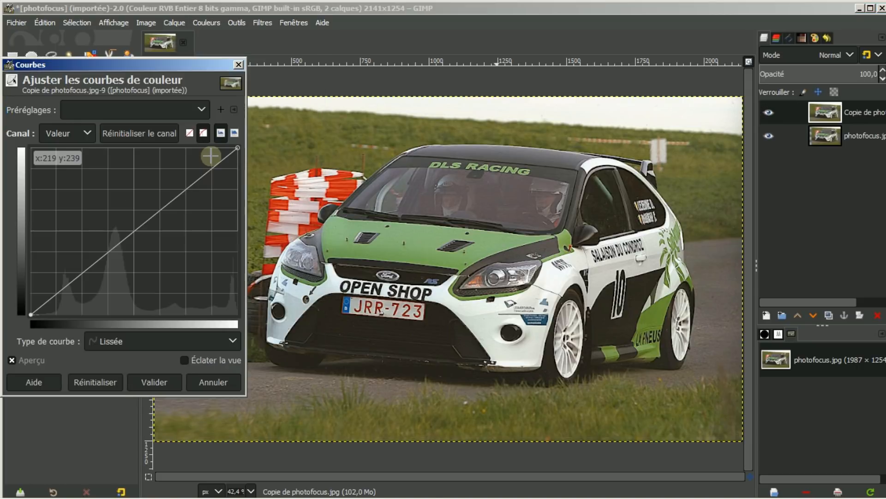
pyautogui.click(184, 191)
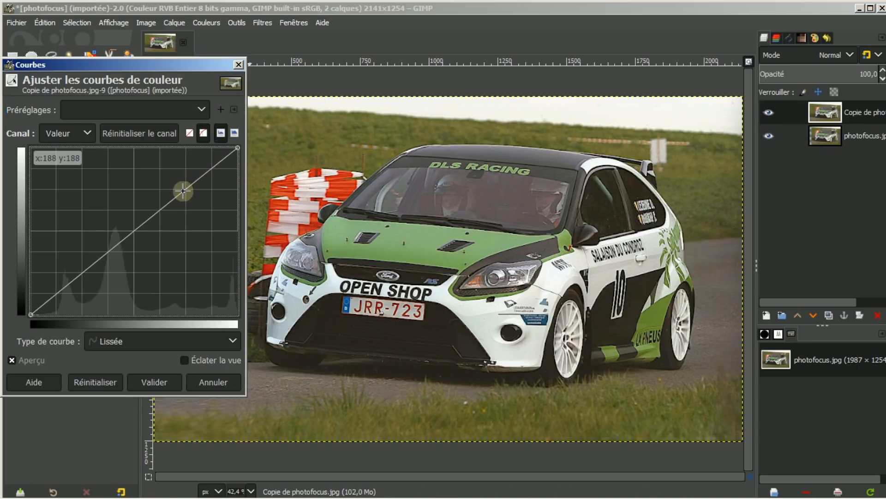
pyautogui.moveTo(183, 191); pyautogui.dragTo(178, 185)
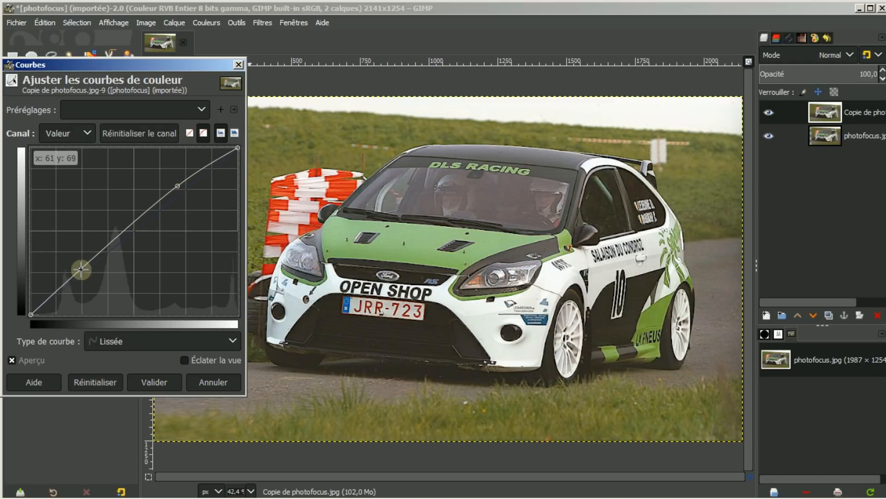
pyautogui.moveTo(81, 270); pyautogui.dragTo(86, 277)
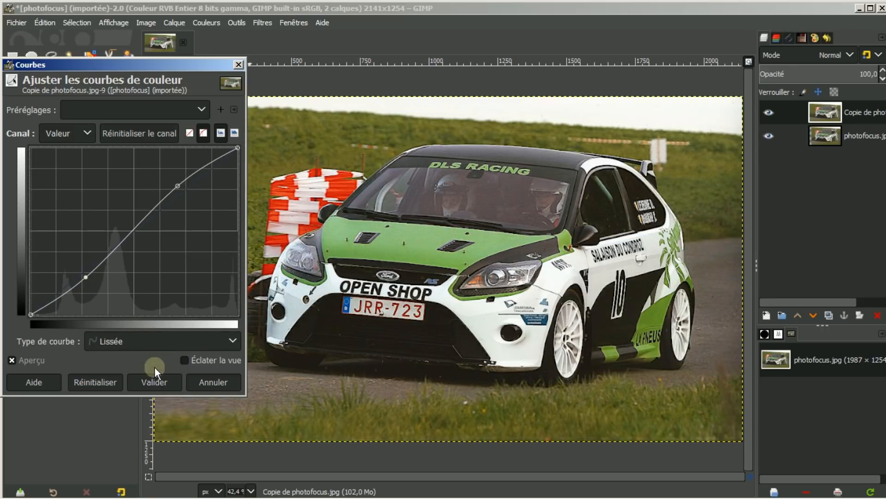
pyautogui.click(154, 382)
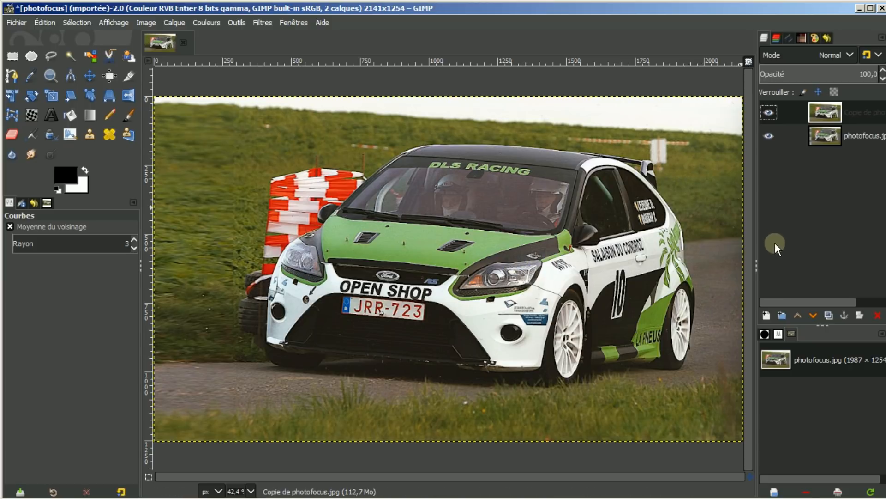
# Create a new layer above the photo copy with transparent fill and Normal mode.
pyautogui.click(766, 315)
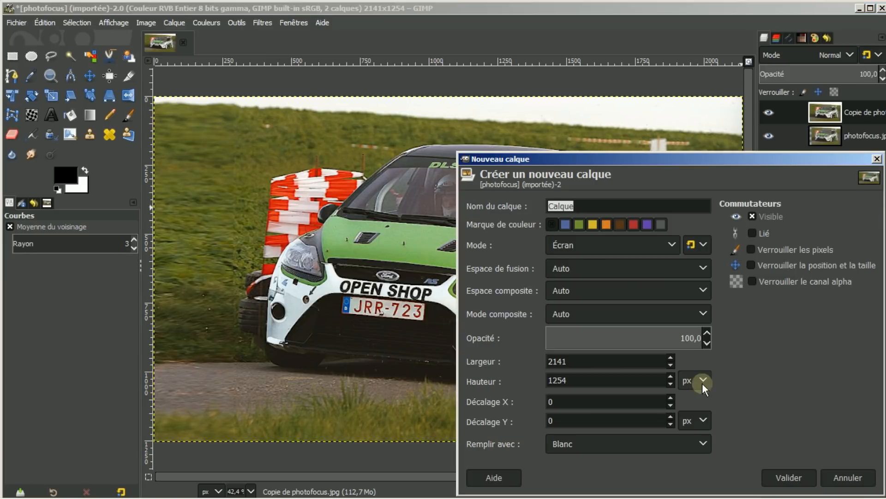
pyautogui.click(703, 443)
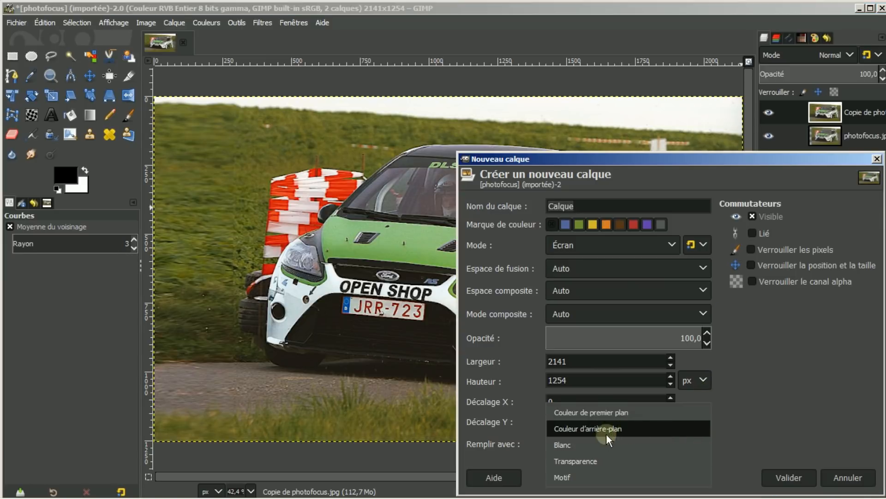
pyautogui.click(591, 460)
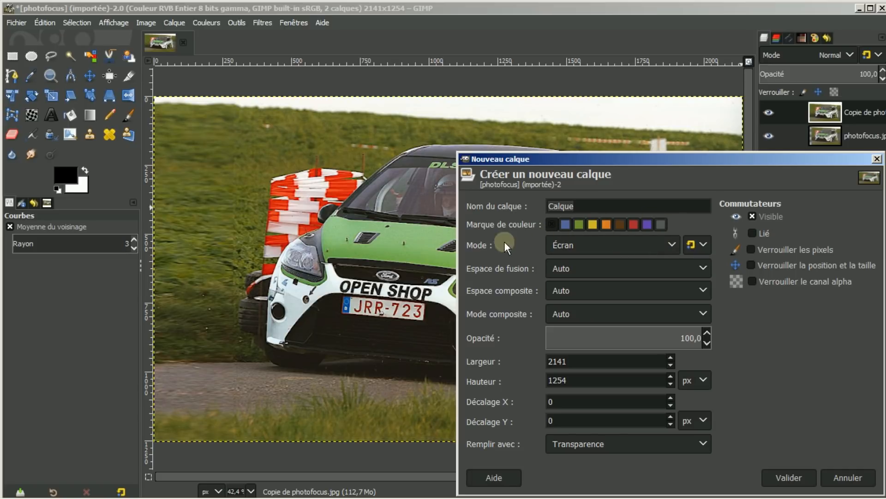
pyautogui.click(673, 245)
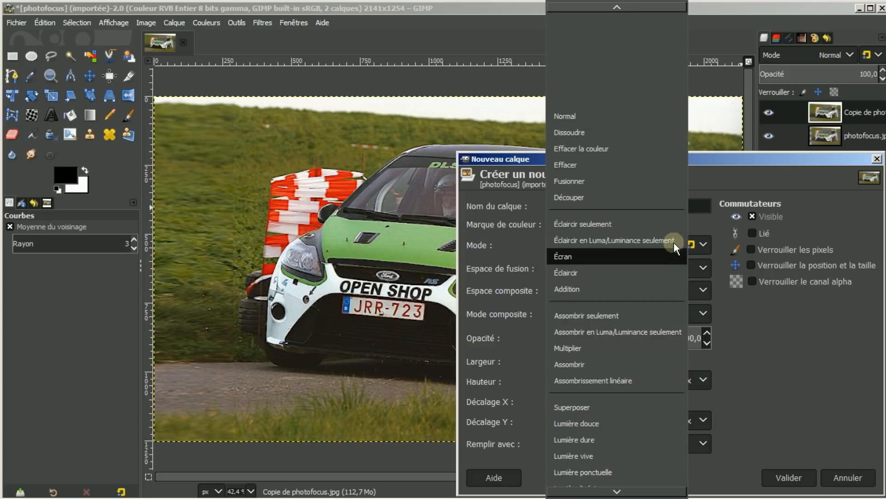
pyautogui.click(595, 123)
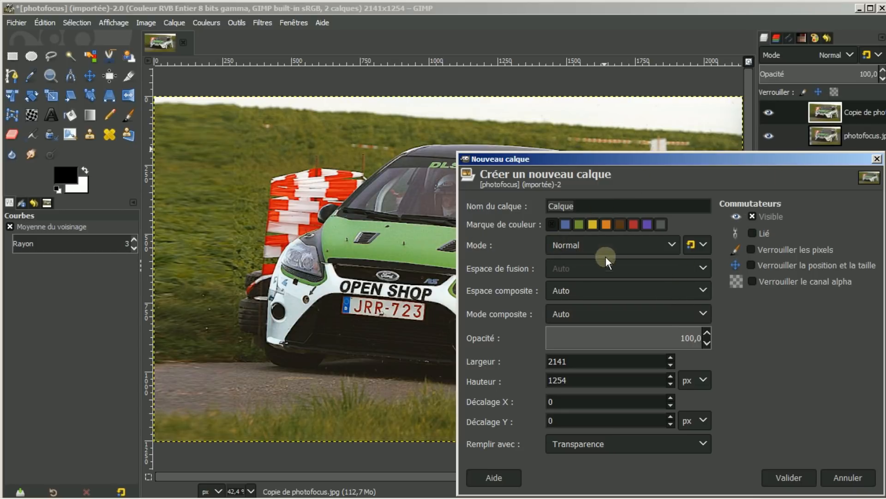
pyautogui.click(784, 478)
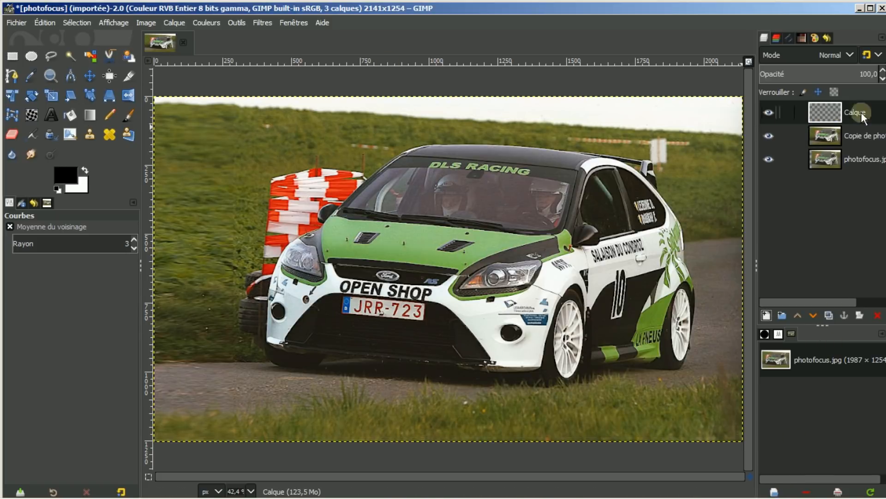
# Set the foreground colour to dark blue 2c3148 and fill the whole new layer with it.
pyautogui.click(62, 177)
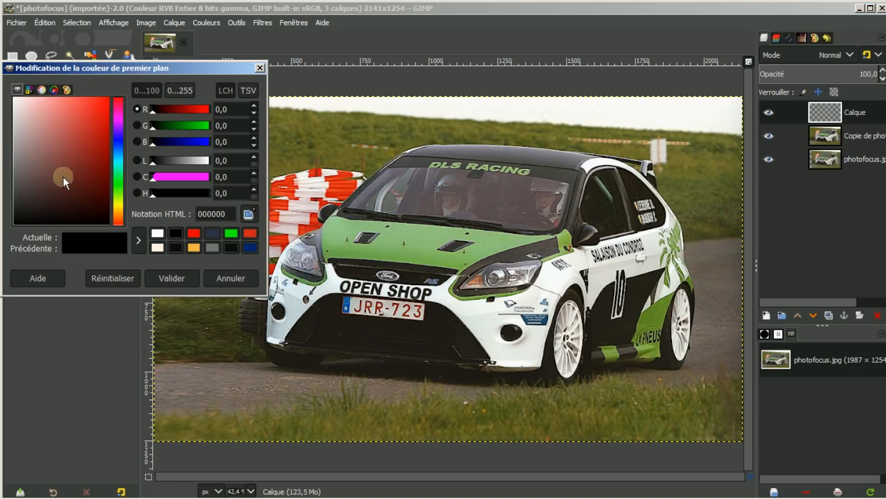
pyautogui.click(208, 232)
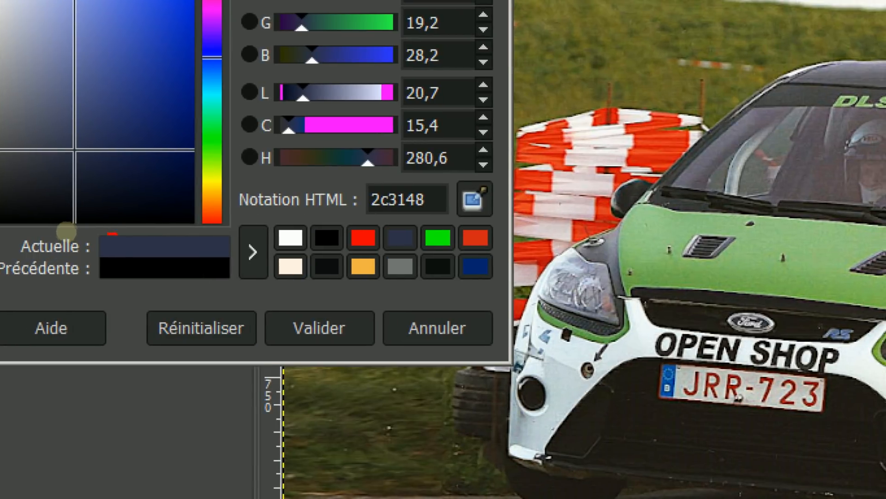
pyautogui.moveTo(108, 234)
pyautogui.mouseDown()
pyautogui.moveTo(125, 257)
pyautogui.moveTo(148, 259)
pyautogui.moveTo(121, 236)
pyautogui.mouseUp()
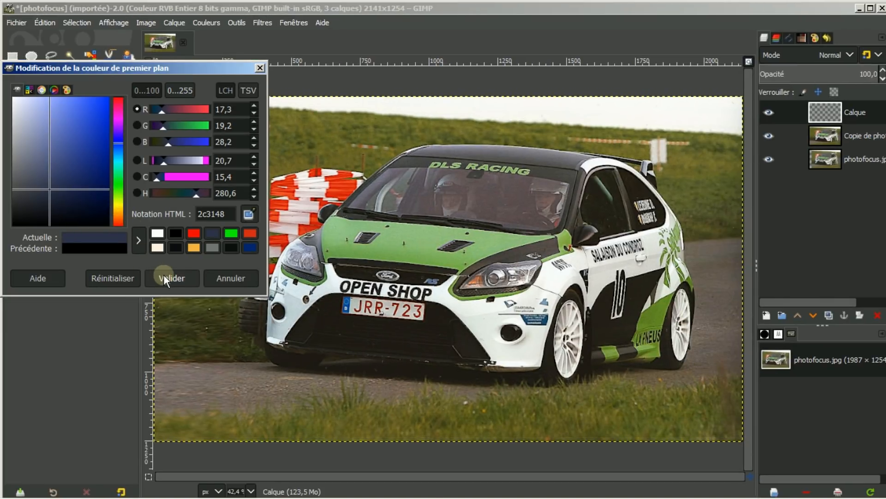
pyautogui.click(165, 276)
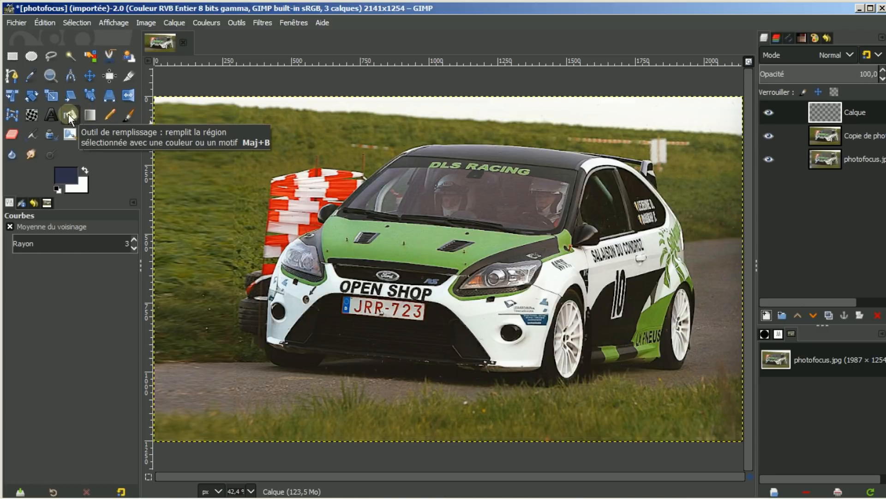
pyautogui.click(71, 117)
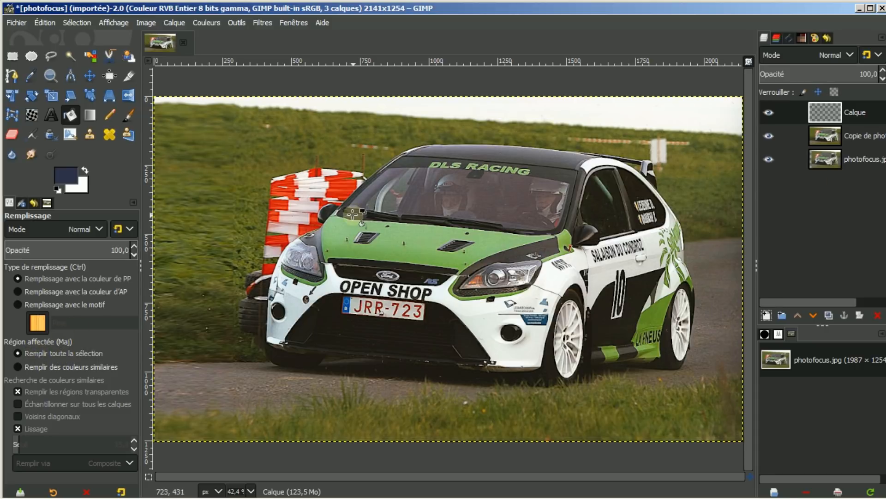
pyautogui.click(354, 213)
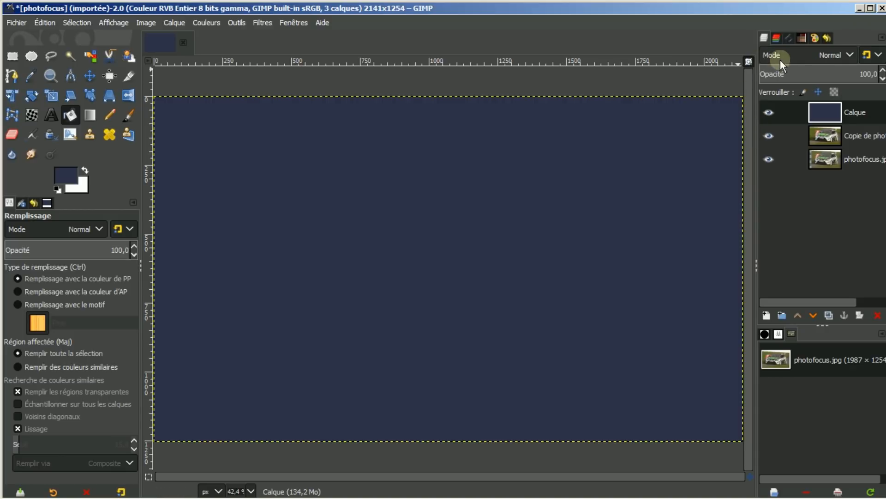
# Set the dark blue layer's blend mode to Superposer and its opacity to 40.
pyautogui.click(850, 53)
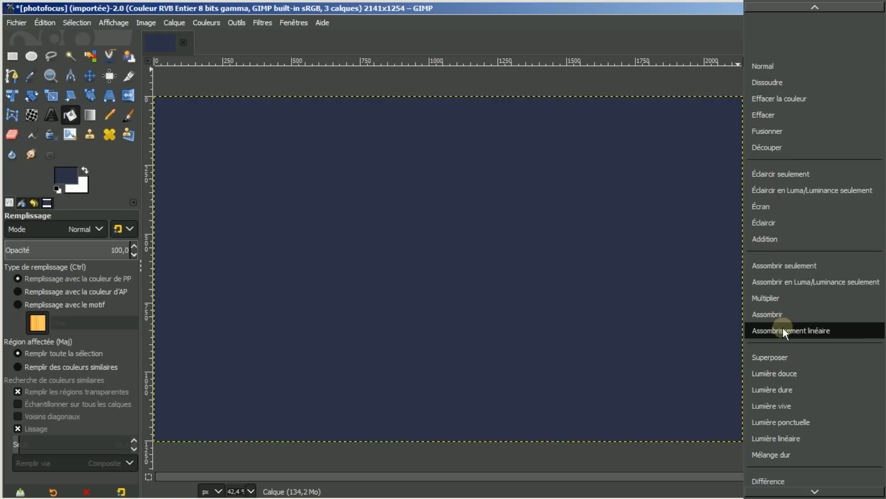
pyautogui.click(771, 357)
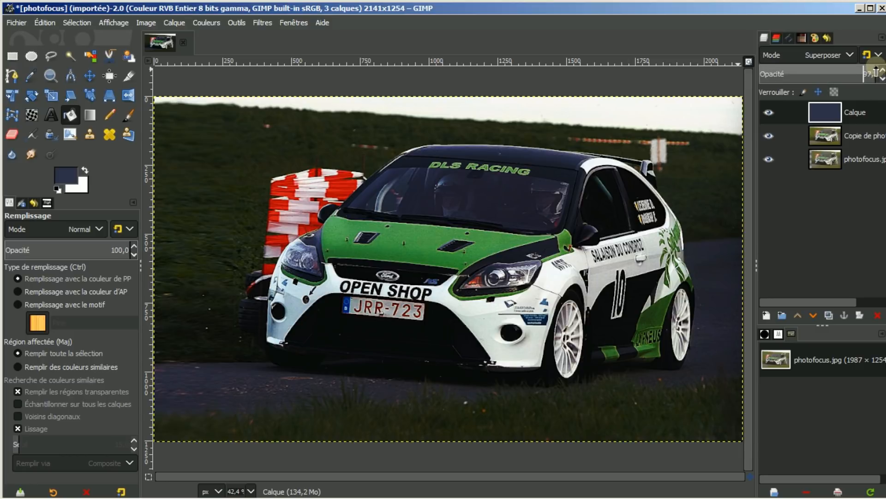
pyautogui.moveTo(878, 73); pyautogui.dragTo(807, 71)
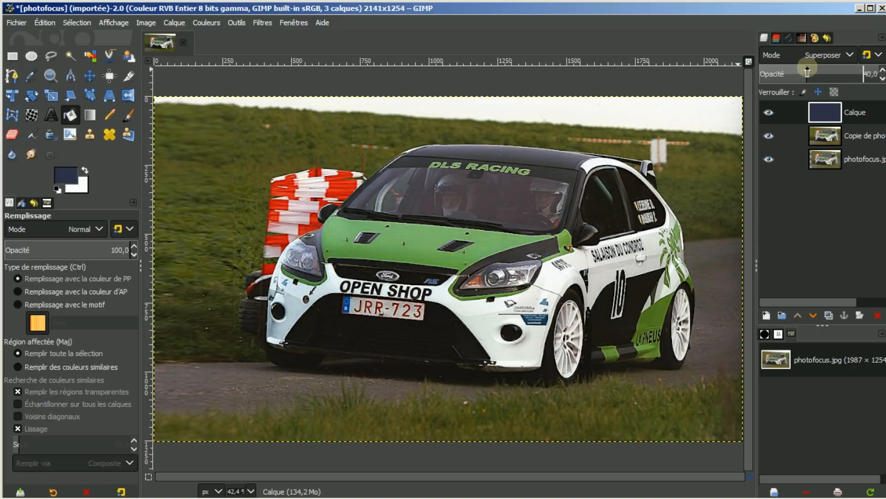
# Compare the graded image with the original photo layer shown alone, and merge the dark blue layer down into the photo copy.
pyautogui.click(822, 111)
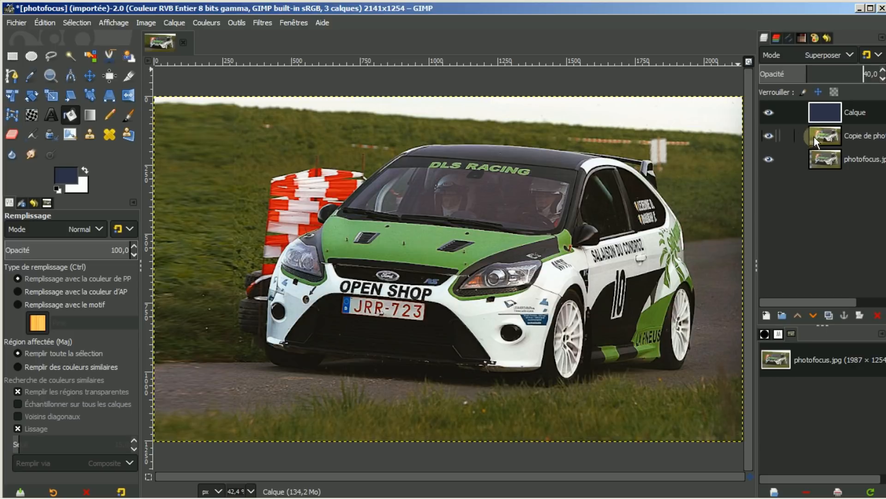
pyautogui.click(826, 113)
pyautogui.keyDown('shift'); pyautogui.click(766, 158); pyautogui.keyUp('shift')
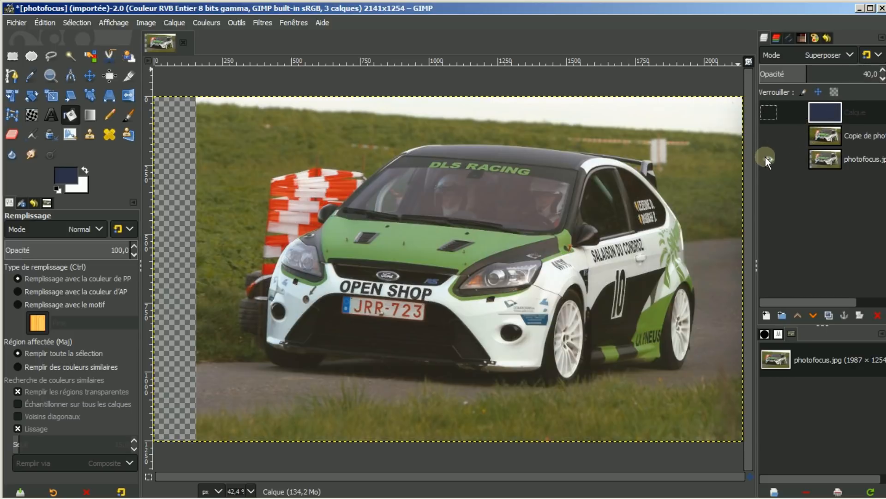
pyautogui.keyDown('shift'); pyautogui.click(766, 158); pyautogui.keyUp('shift')
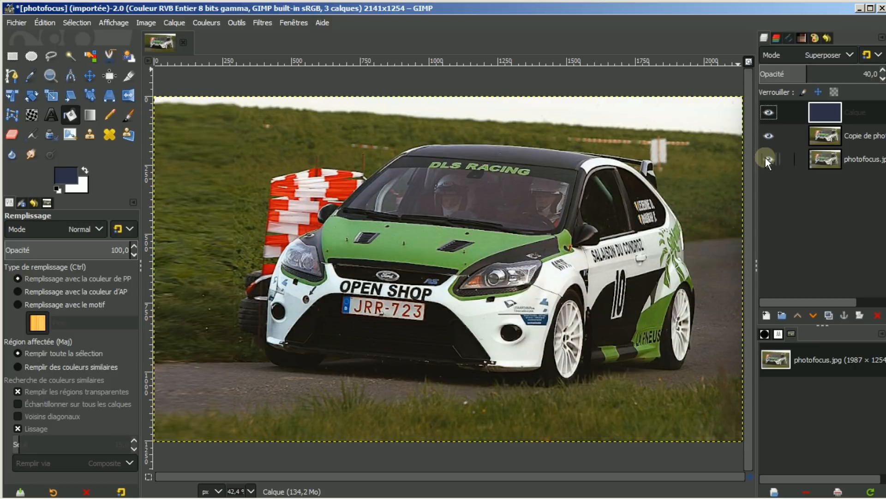
pyautogui.keyDown('shift'); pyautogui.click(766, 158); pyautogui.keyUp('shift')
pyautogui.keyDown('shift'); pyautogui.click(766, 158); pyautogui.keyUp('shift')
pyautogui.rightClick(847, 108)
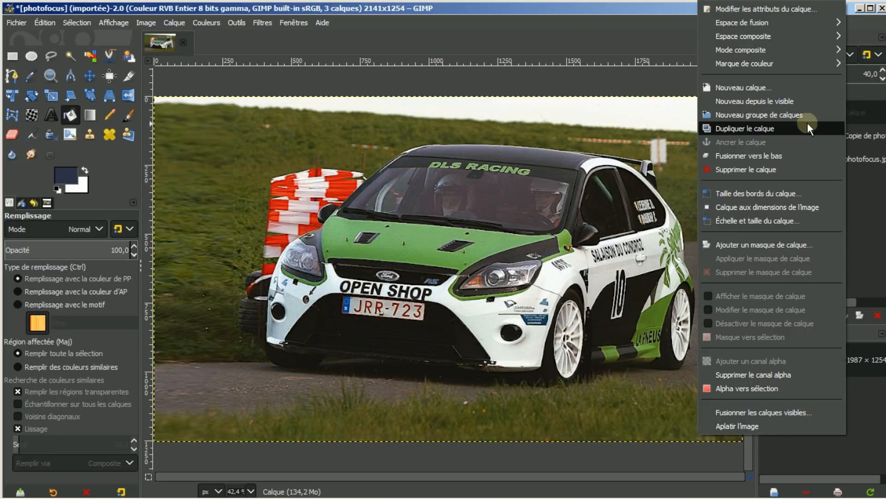
pyautogui.click(762, 155)
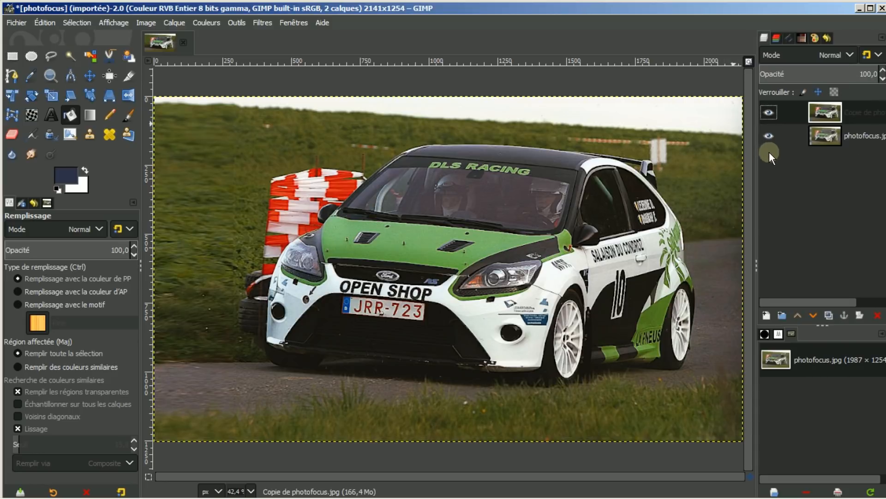
# Select the sky above the grassy horizon with a straight-edged free selection extending past the photo's upper corners.
pyautogui.scroll(-1, 583, 241)
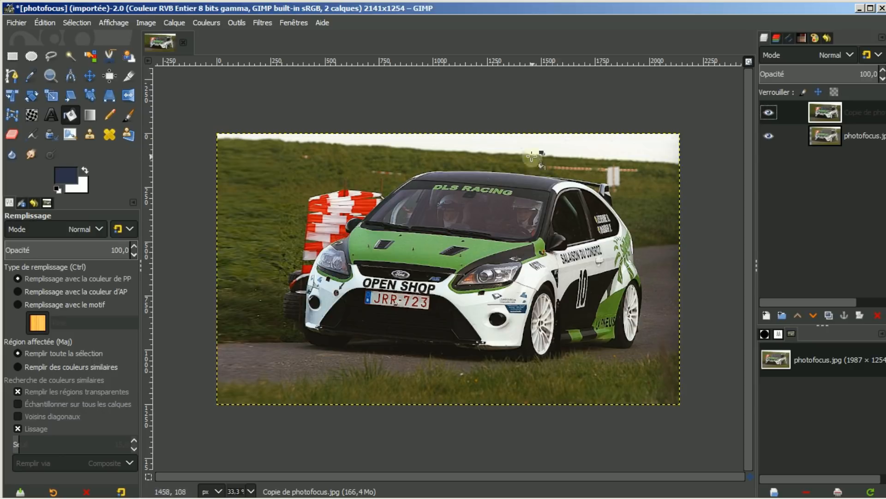
pyautogui.click(50, 55)
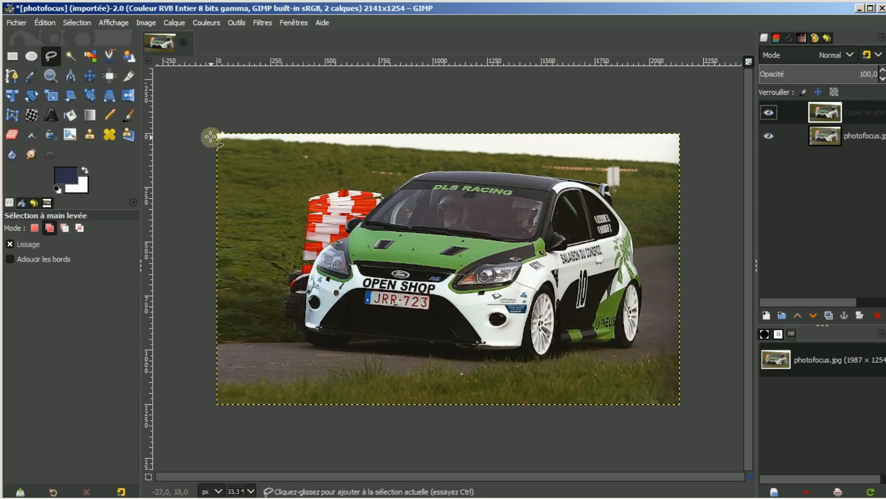
pyautogui.click(211, 137)
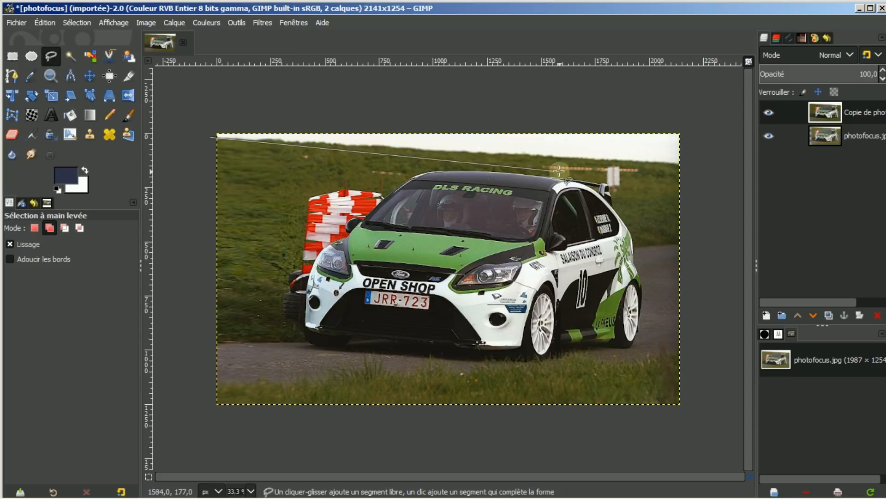
pyautogui.click(696, 164)
pyautogui.click(700, 123)
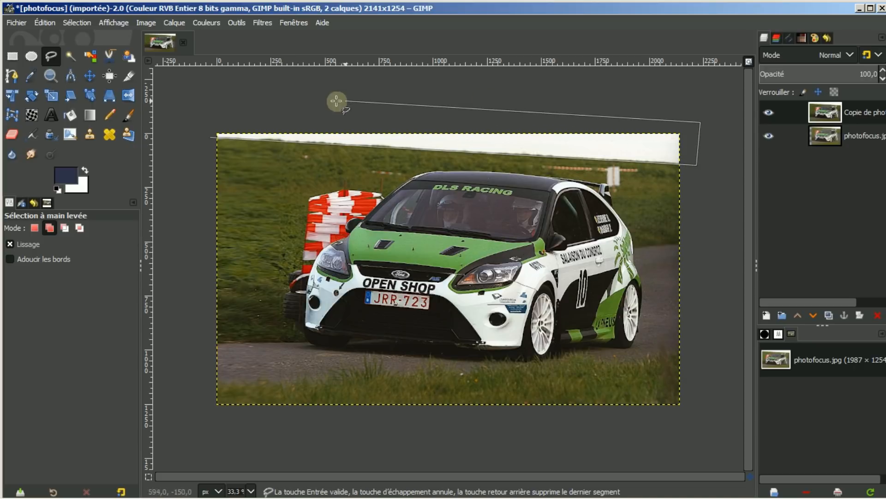
pyautogui.click(215, 109)
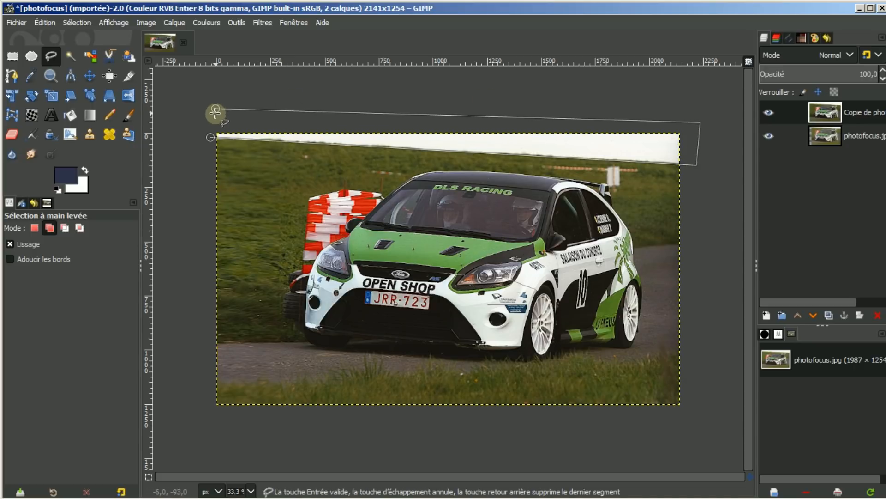
pyautogui.click(210, 137)
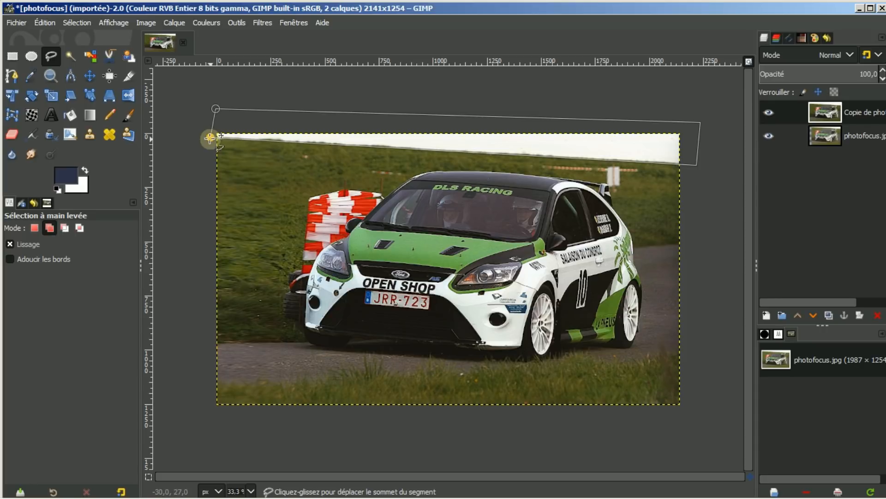
pyautogui.press('Return')
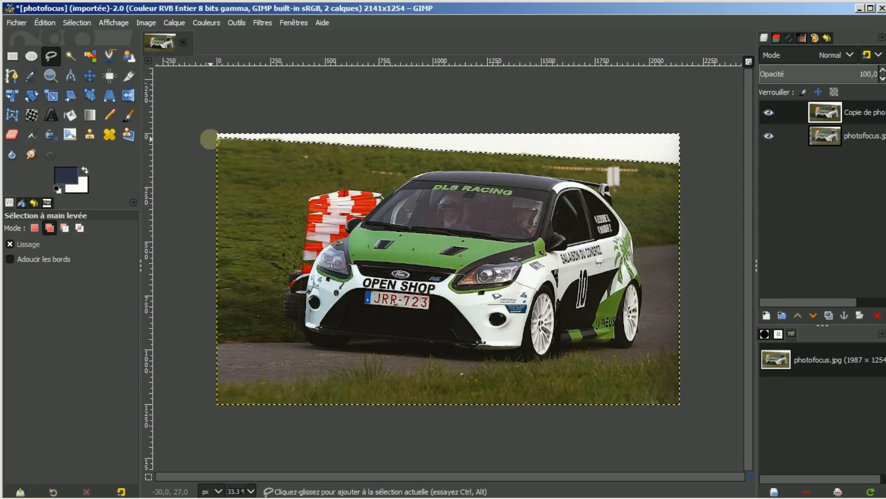
# Shade the selected sky with a linear foreground-to-transparent gradient from about 2481, 117 beyond the right edge to 255, 6, and clear the selection.
pyautogui.click(88, 114)
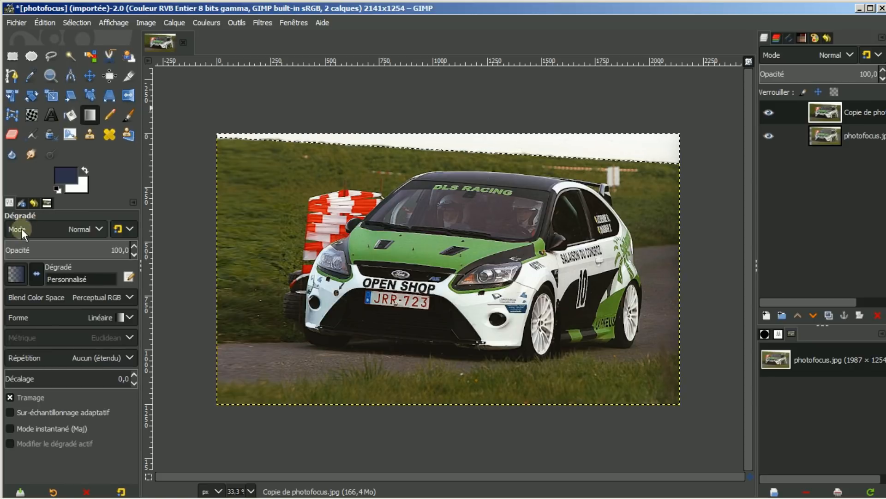
pyautogui.click(10, 275)
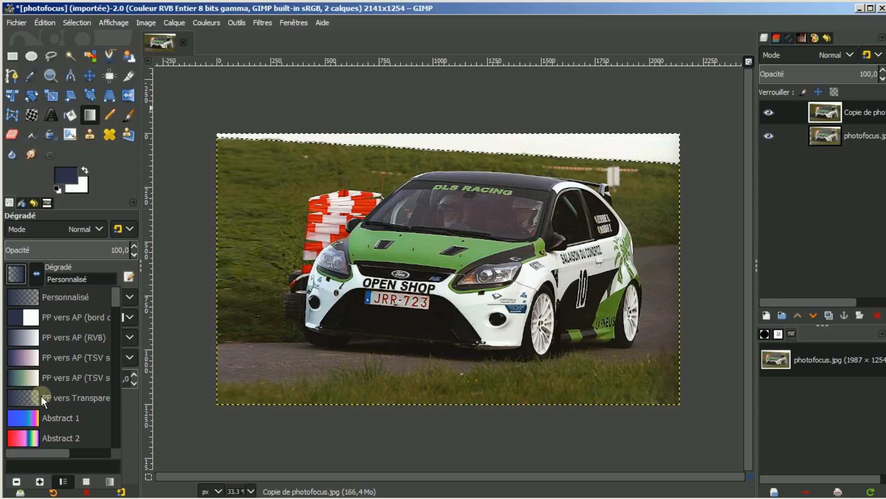
pyautogui.click(55, 395)
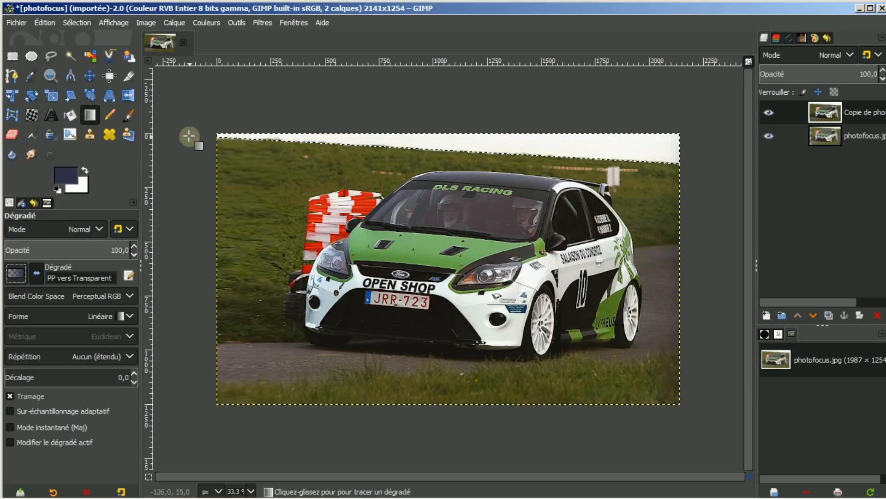
pyautogui.moveTo(209, 133); pyautogui.dragTo(754, 159)
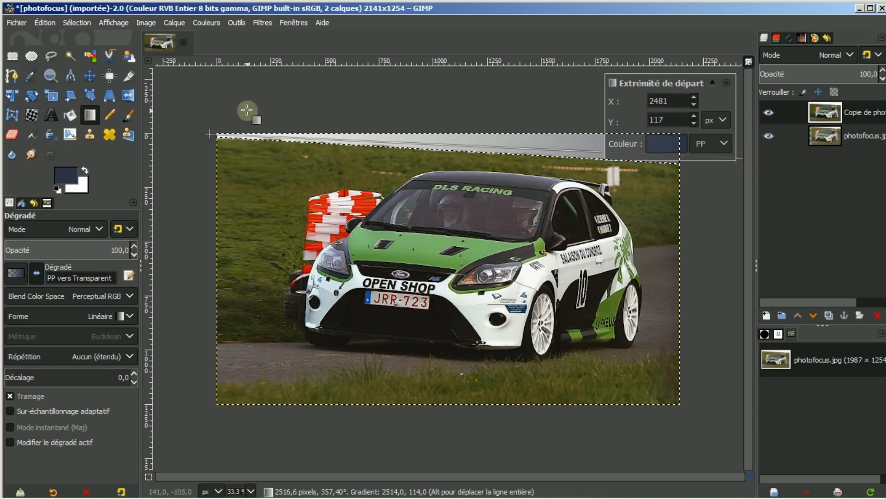
pyautogui.moveTo(209, 134); pyautogui.dragTo(272, 134)
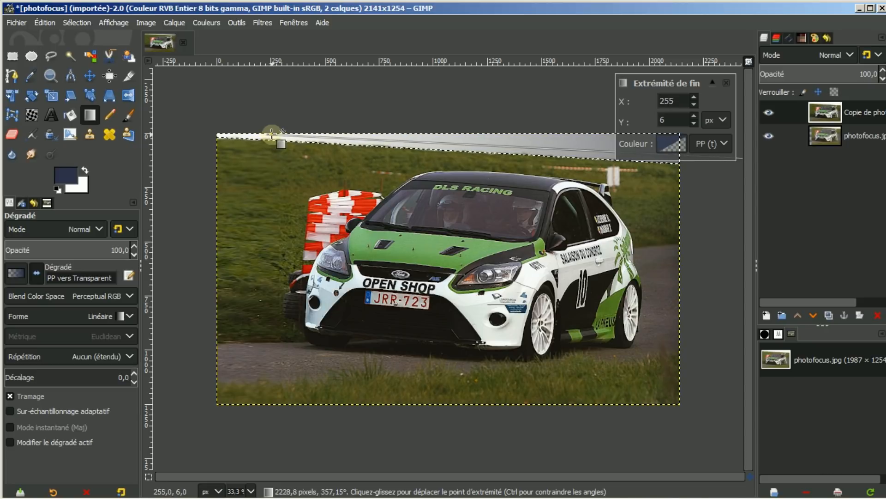
pyautogui.press('Return')
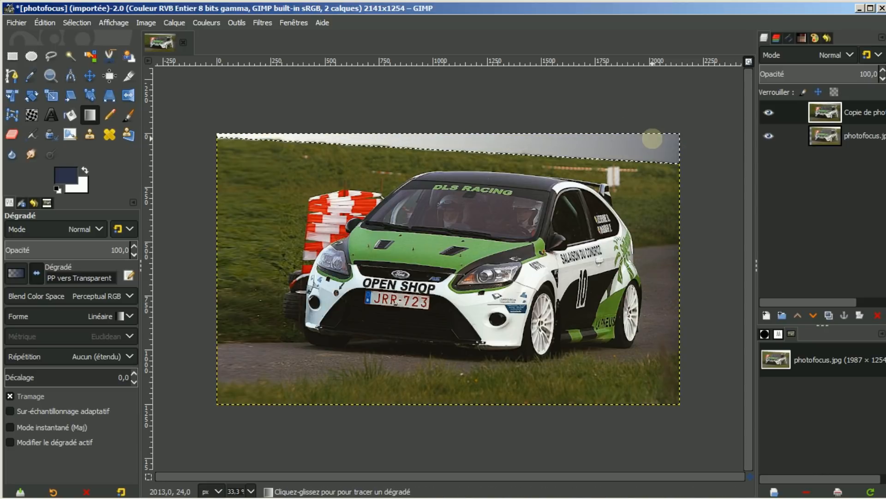
pyautogui.click(76, 23)
pyautogui.click(86, 52)
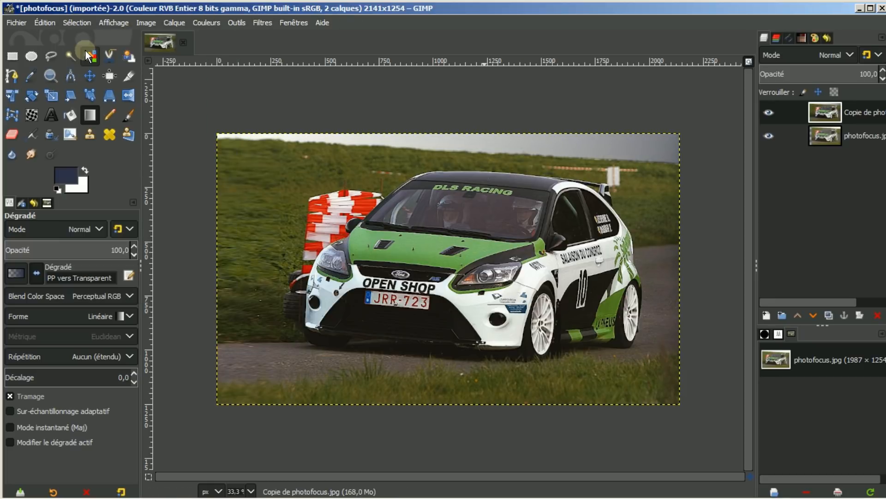
# Compare the graded copy and its shaded sky with the original photo by toggling the layers' visibility.
pyautogui.click(770, 136)
pyautogui.click(769, 111)
pyautogui.click(771, 112)
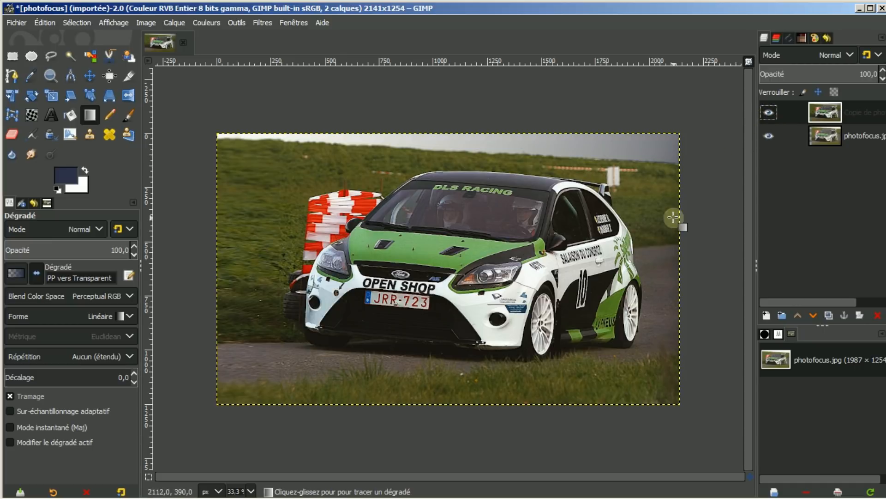
# Create a transparent Normal-mode layer above the graded copy and set the foreground colour to white with black as background.
pyautogui.keyDown('ctrl'); pyautogui.scroll(1, 625, 261); pyautogui.keyUp('ctrl')
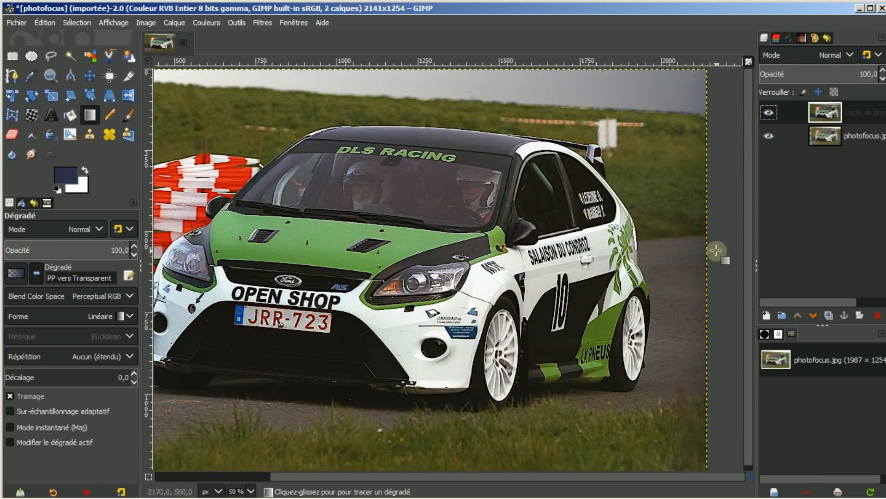
pyautogui.click(767, 315)
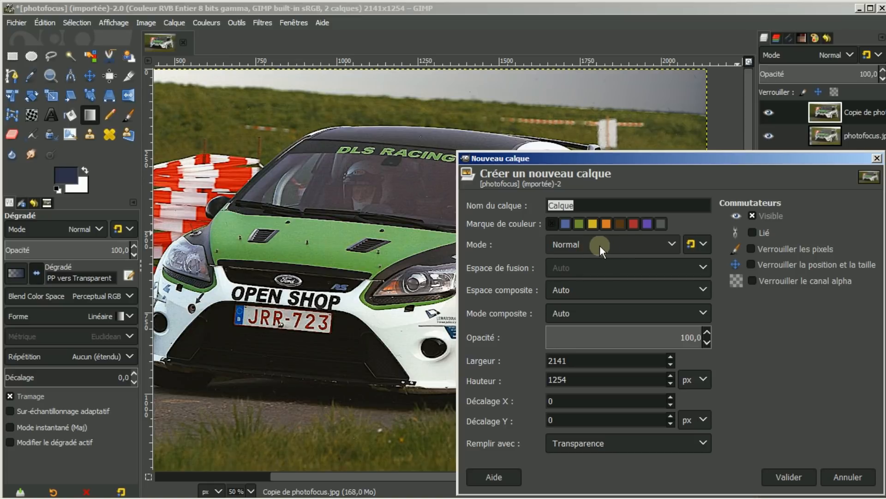
pyautogui.click(783, 475)
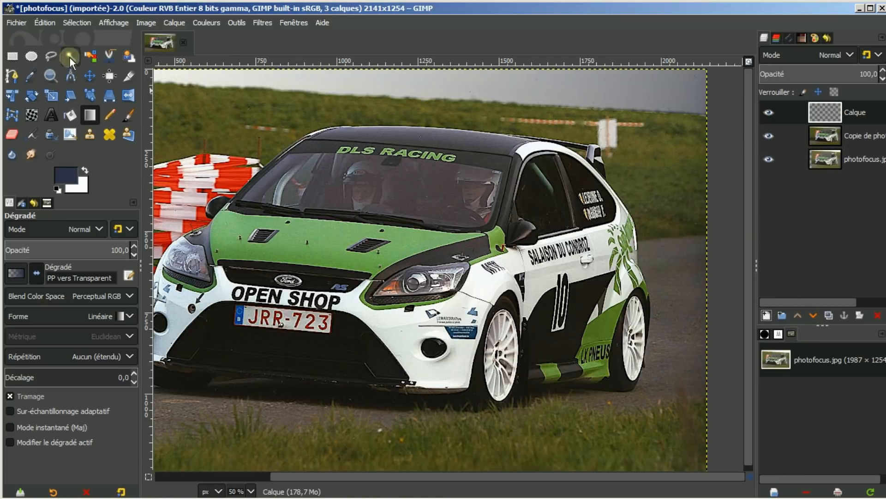
pyautogui.click(56, 188)
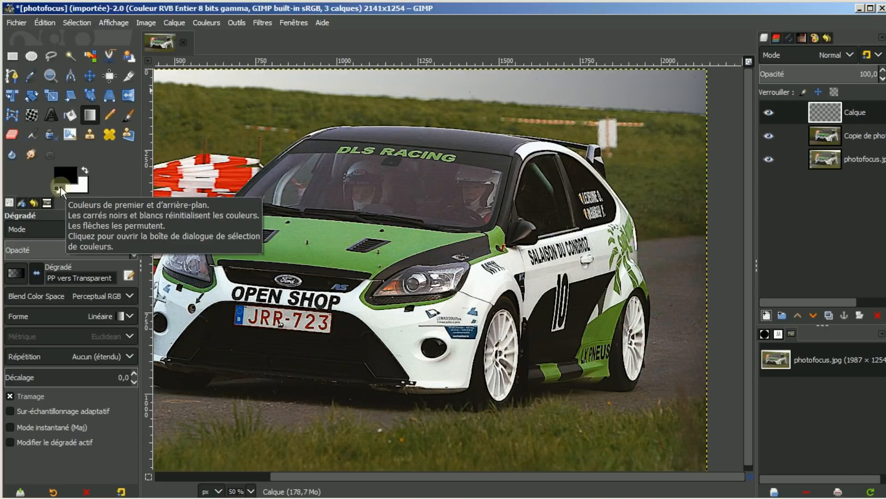
pyautogui.click(85, 171)
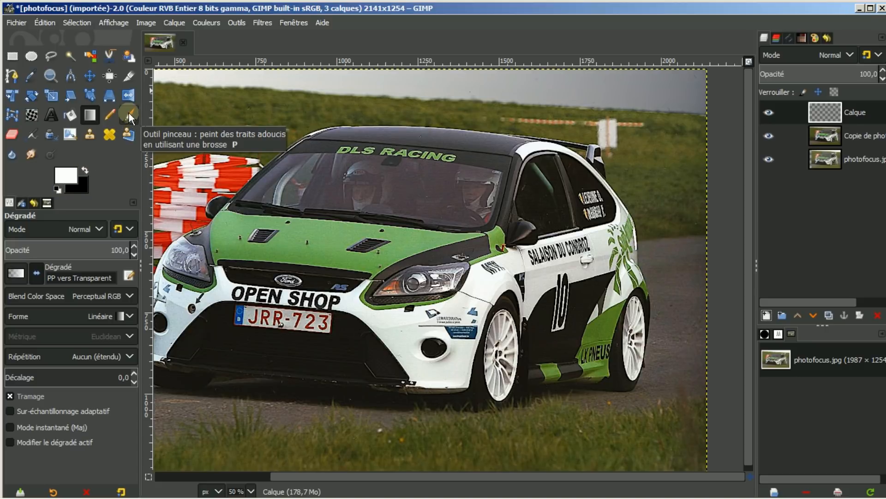